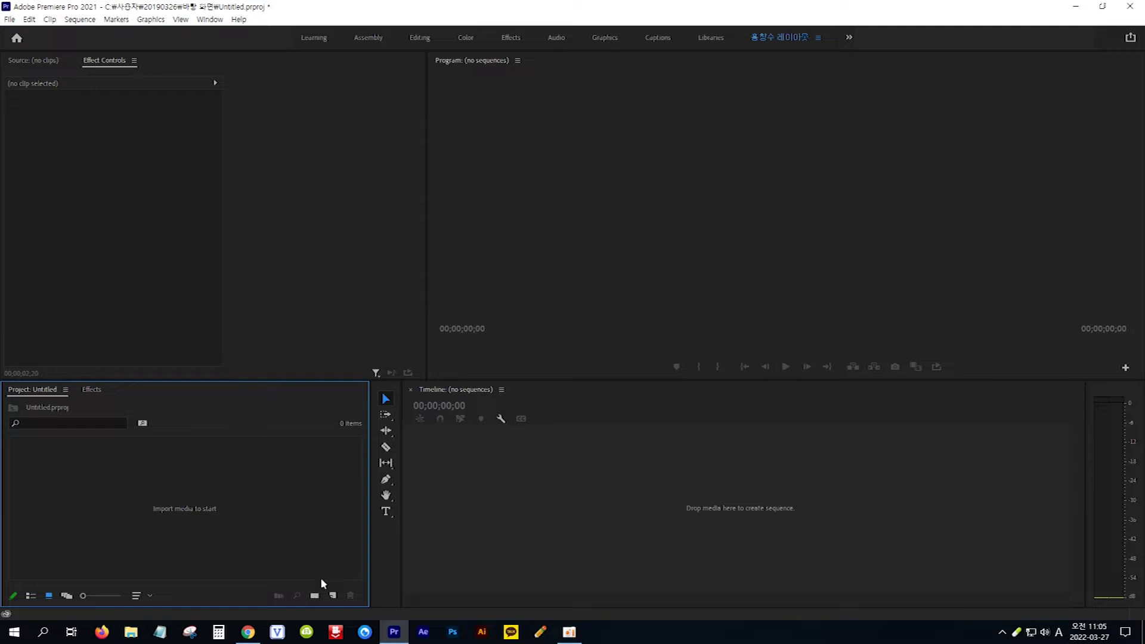
Step: Create a new sequence from the DVCPROHD 1080i60 preset
{"action": "left_click", "coordinate": [332, 595]}
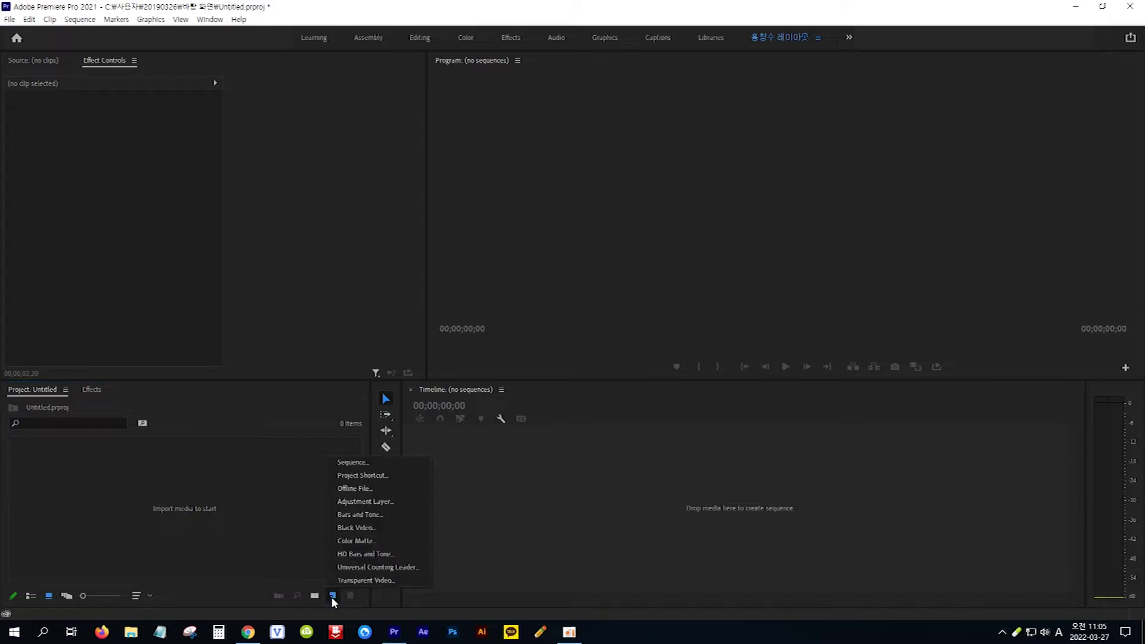
{"action": "left_click", "coordinate": [361, 463]}
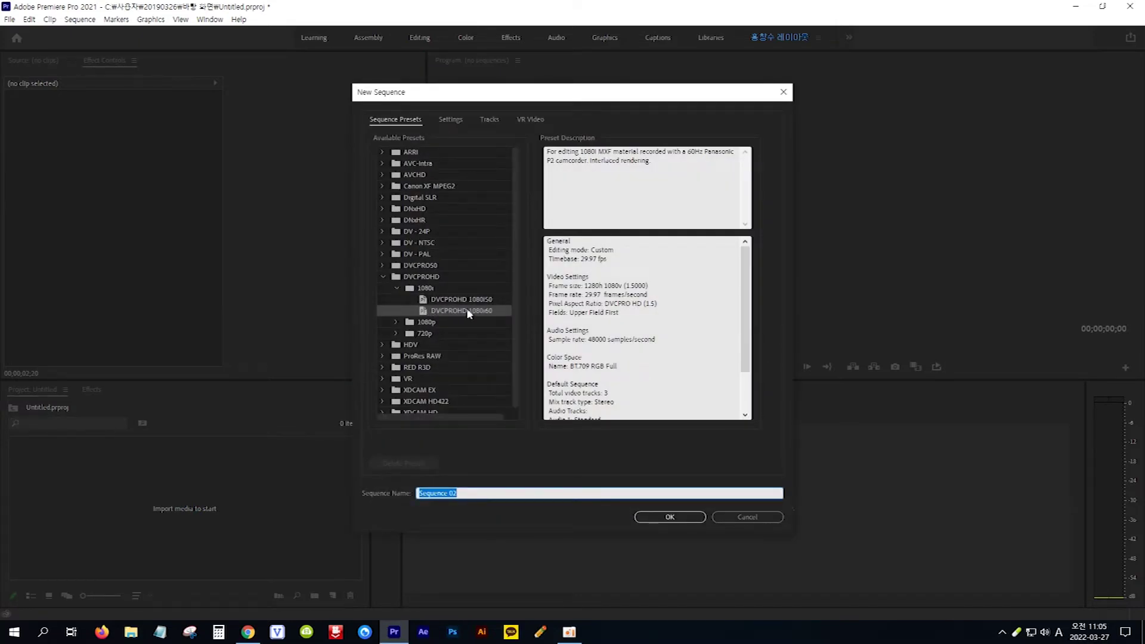
{"action": "left_click", "coordinate": [669, 516]}
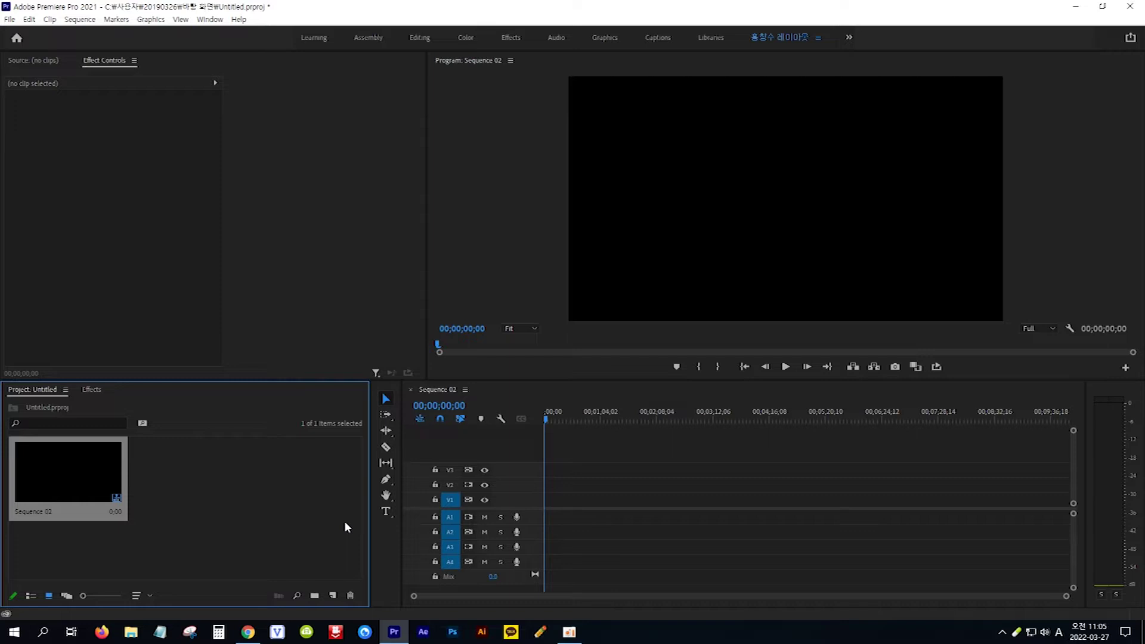
Step: Create a 1280 x 1080 color matte in orange (FF8A00) with the 29.97 fps drop-frame timebase
{"action": "left_click", "coordinate": [334, 596]}
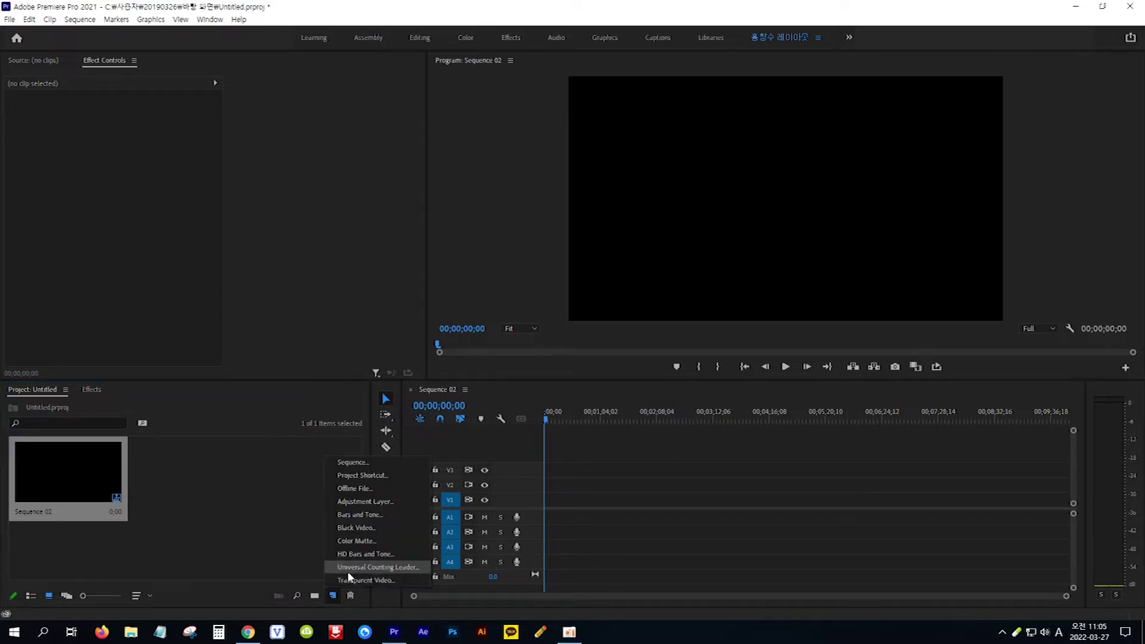
{"action": "left_click", "coordinate": [363, 540]}
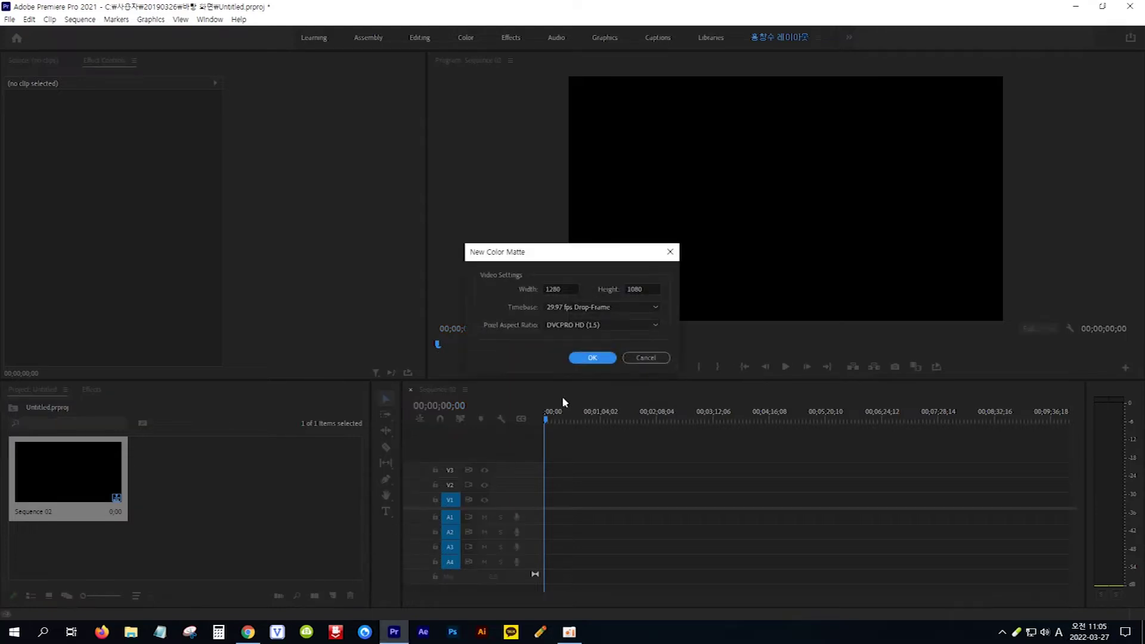
{"action": "left_click", "coordinate": [590, 359]}
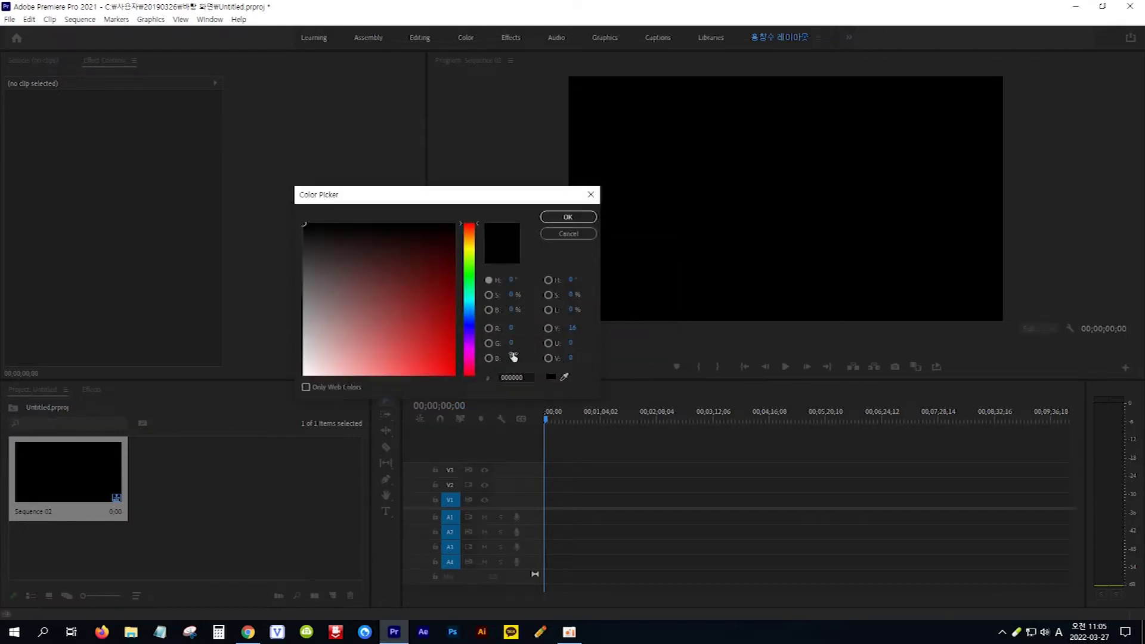
{"action": "left_click", "coordinate": [470, 236]}
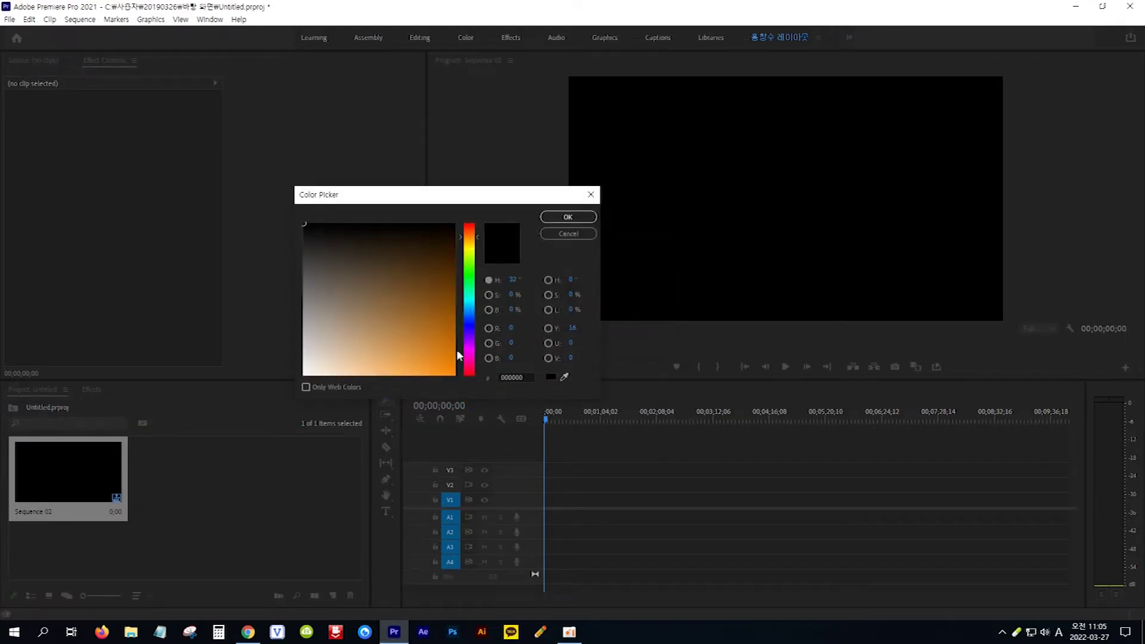
{"action": "left_click", "coordinate": [441, 362]}
{"action": "left_click", "coordinate": [568, 217]}
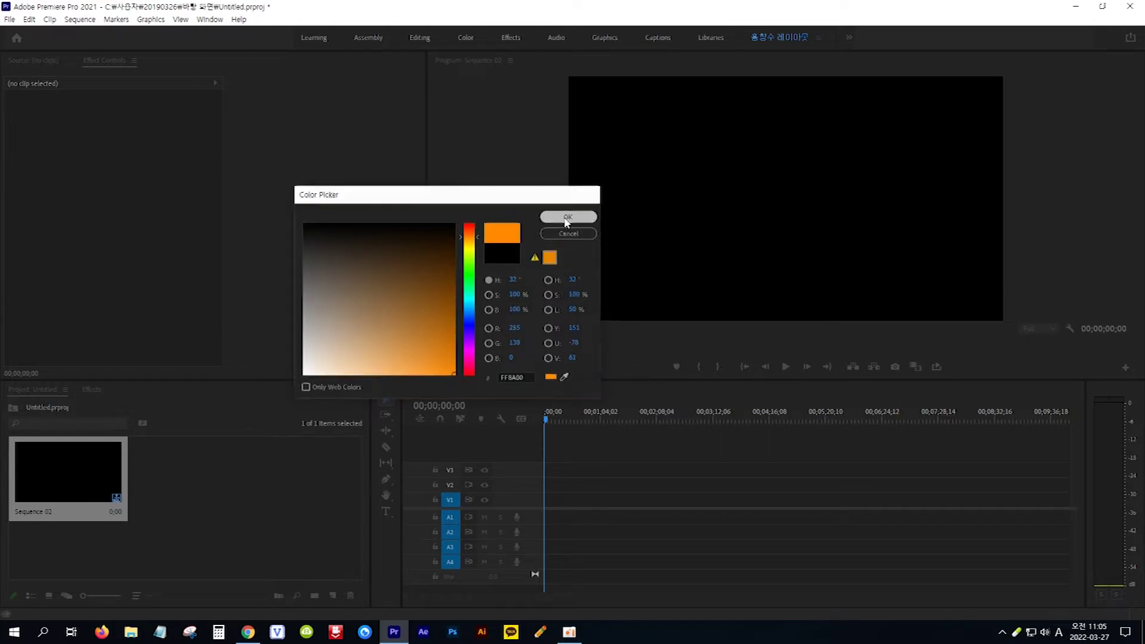
{"action": "left_click", "coordinate": [545, 334]}
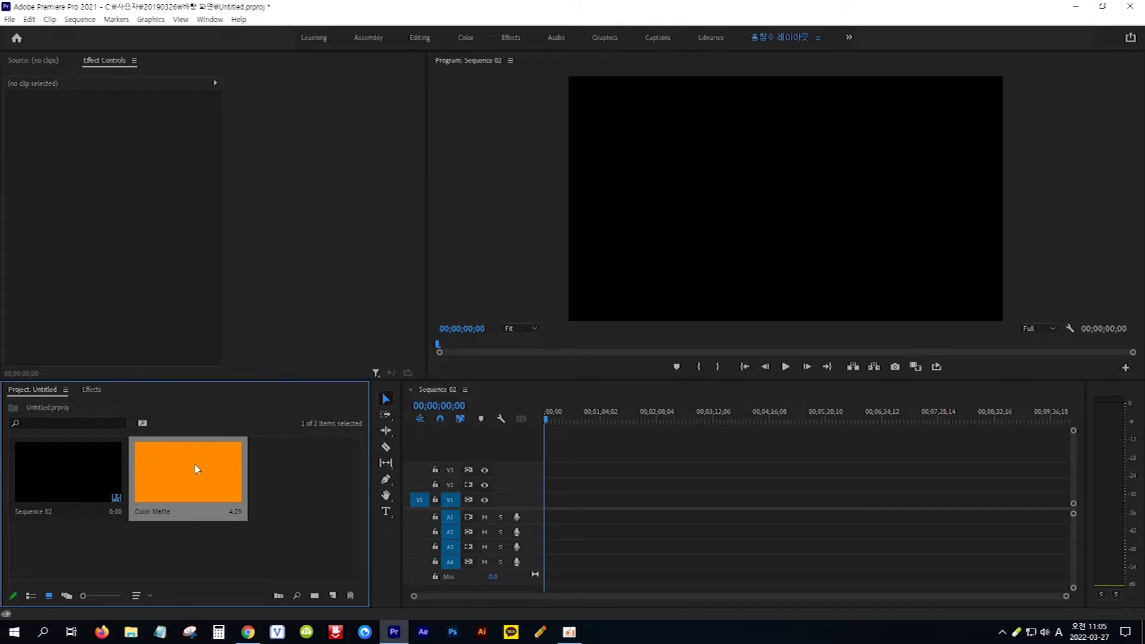
Step: Duplicate the orange color matte twice in the project
{"action": "key", "text": "ctrl+c"}
{"action": "key", "text": "ctrl+v"}
{"action": "key", "text": "ctrl+v"}
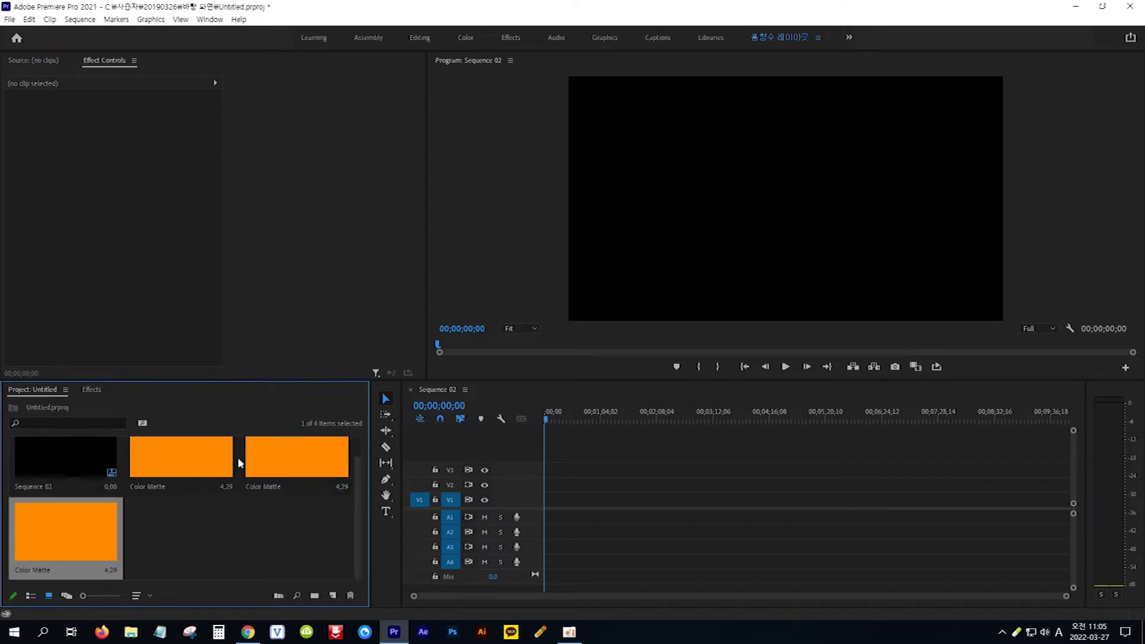
Step: Recolor the first matte copy bright blue and the second copy magenta (FF00EA)
{"action": "double_click", "coordinate": [312, 465]}
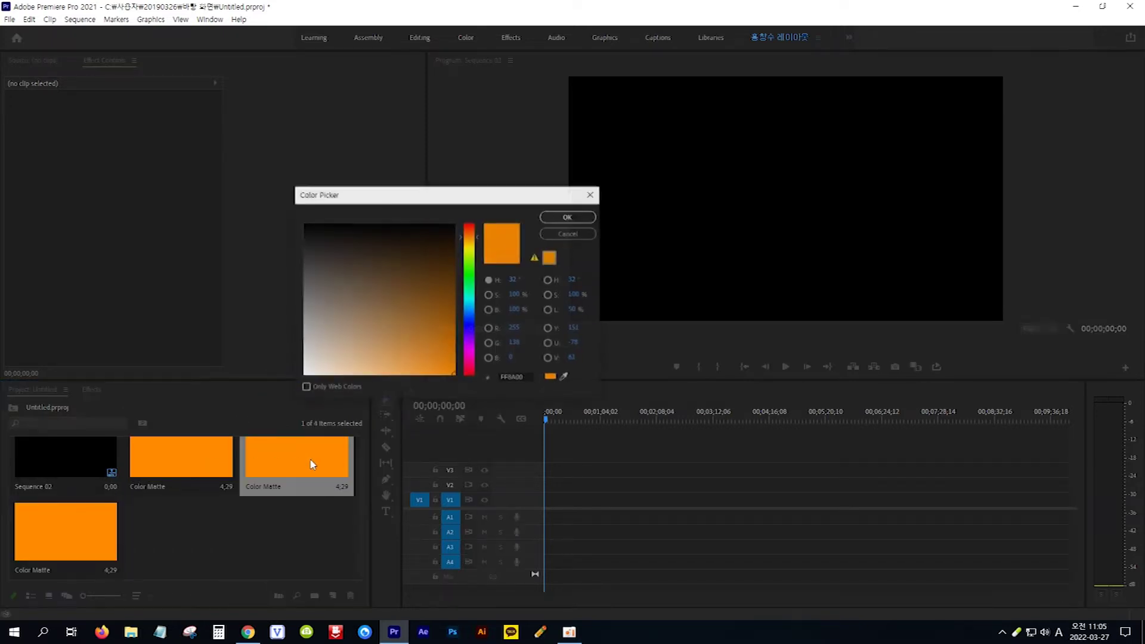
{"action": "left_click", "coordinate": [467, 310]}
{"action": "left_click", "coordinate": [567, 216]}
{"action": "double_click", "coordinate": [70, 538]}
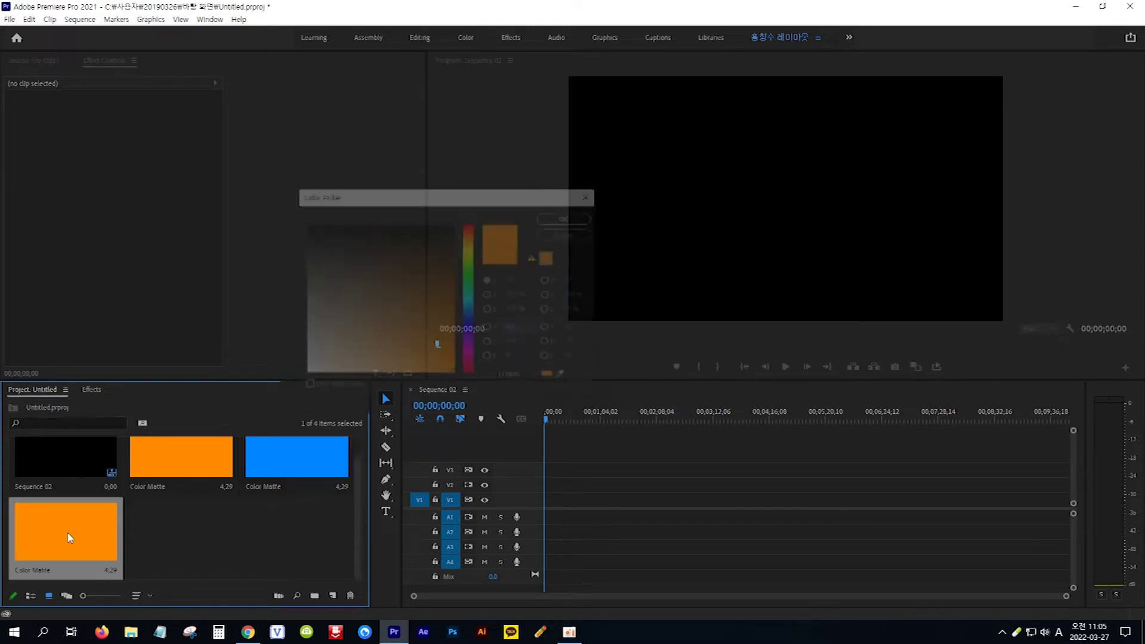
{"action": "left_click", "coordinate": [469, 353]}
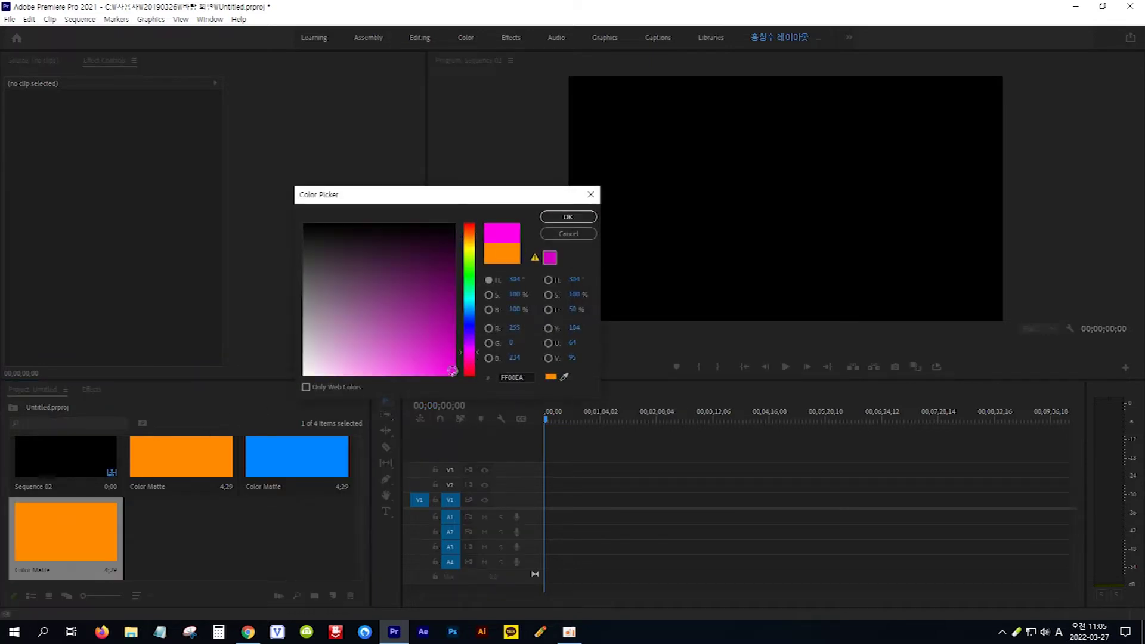
{"action": "left_click", "coordinate": [561, 218]}
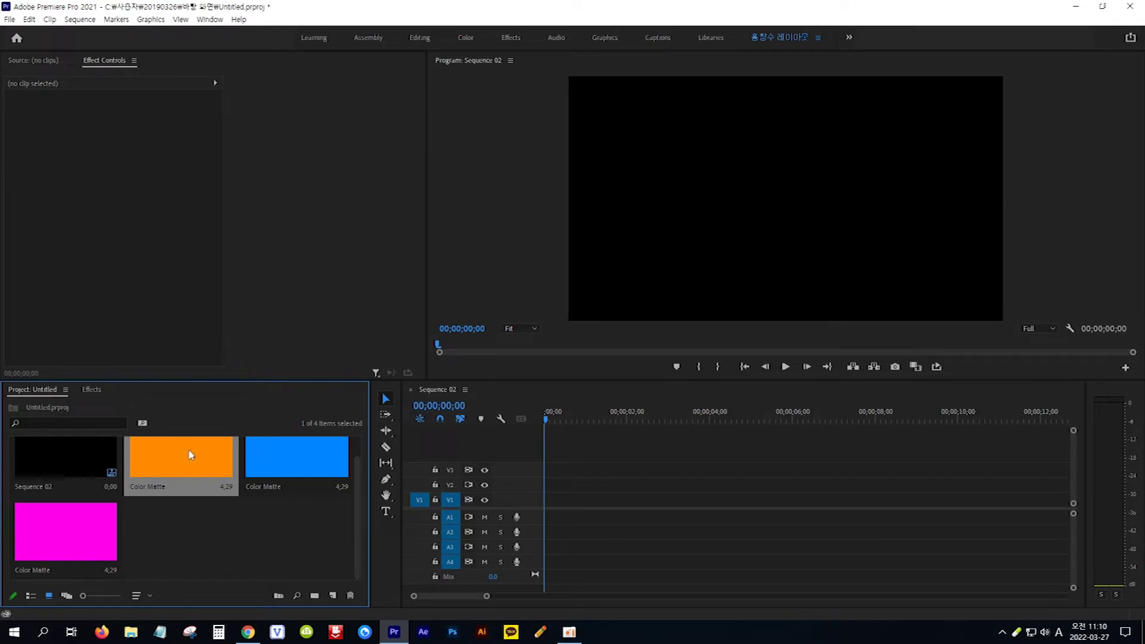
Step: Stack the orange, blue and magenta mattes on V1, V2 and V3 at the start of the sequence
{"action": "left_click_drag", "start_coordinate": [191, 455], "coordinate": [537, 499]}
{"action": "left_click_drag", "start_coordinate": [285, 456], "coordinate": [525, 481]}
{"action": "left_click_drag", "start_coordinate": [83, 531], "coordinate": [513, 475]}
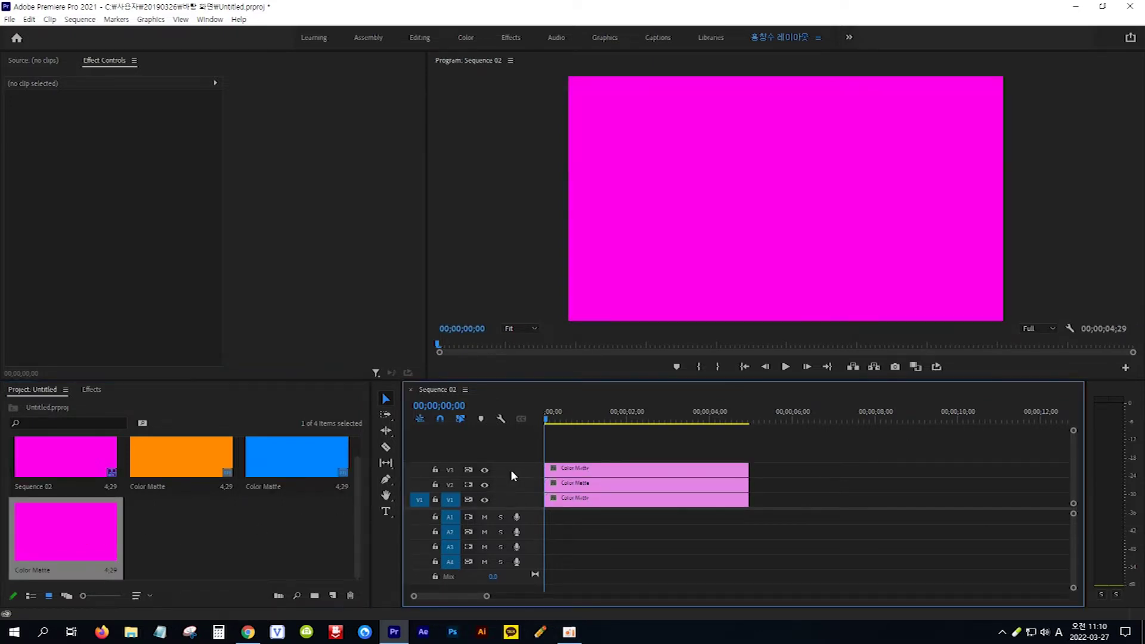
Step: Hide tracks V3 and V2, and move the V1 orange matte's anchor point to the frame's lower-left corner (0, 1080)
{"action": "left_click", "coordinate": [485, 470]}
{"action": "left_click", "coordinate": [485, 484]}
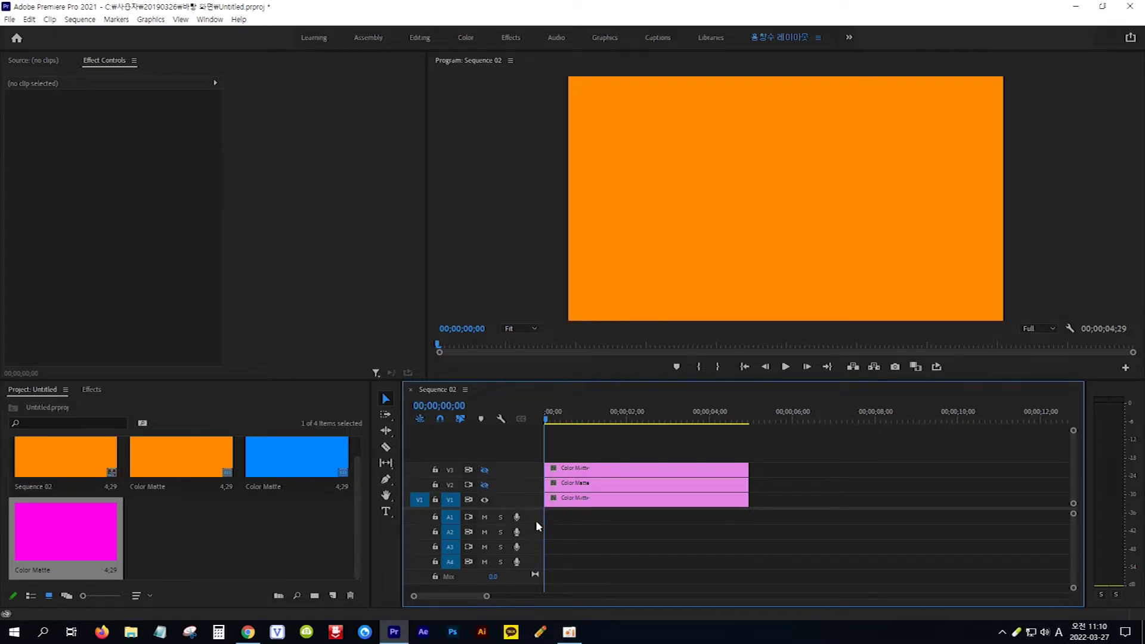
{"action": "left_click", "coordinate": [593, 504]}
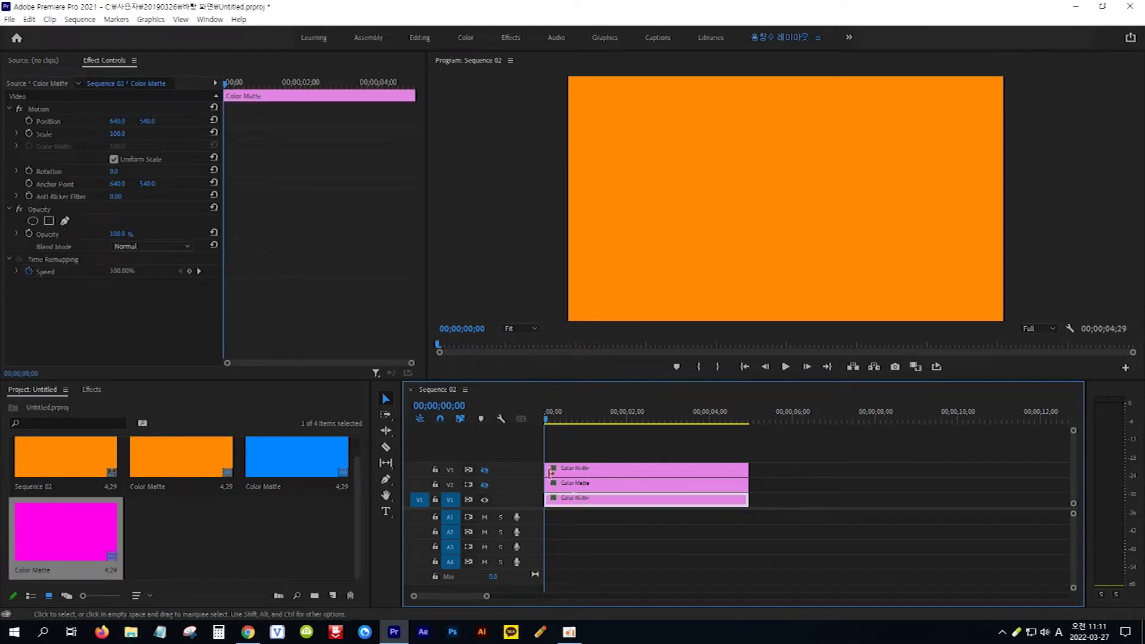
{"action": "left_click", "coordinate": [51, 107]}
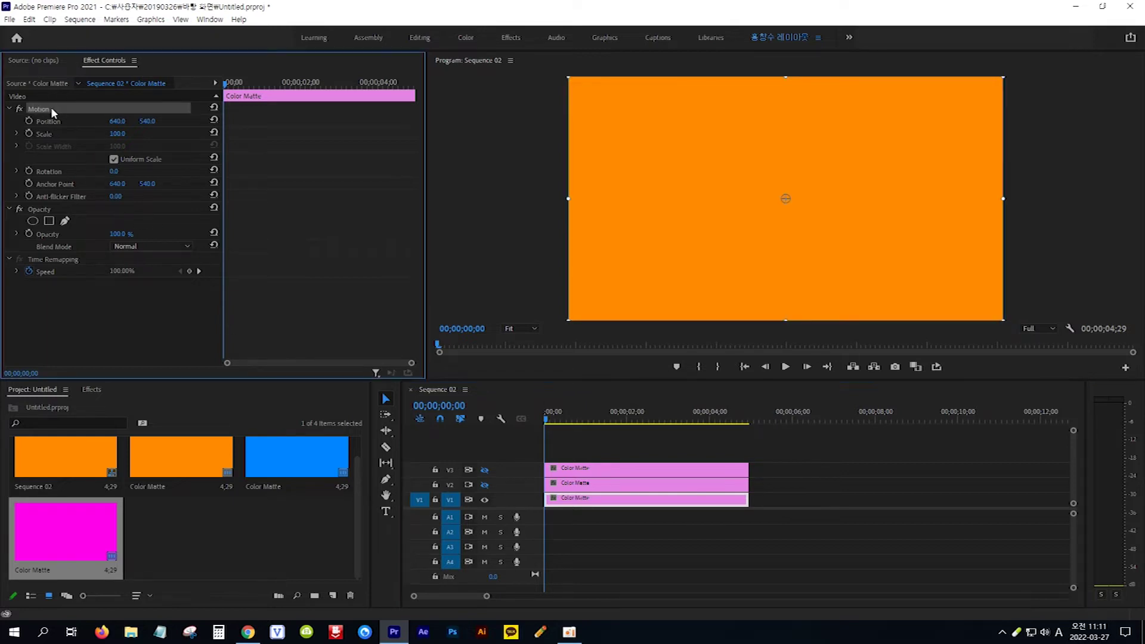
{"action": "left_click", "coordinate": [784, 202]}
{"action": "left_click_drag", "start_coordinate": [784, 200], "coordinate": [576, 318]}
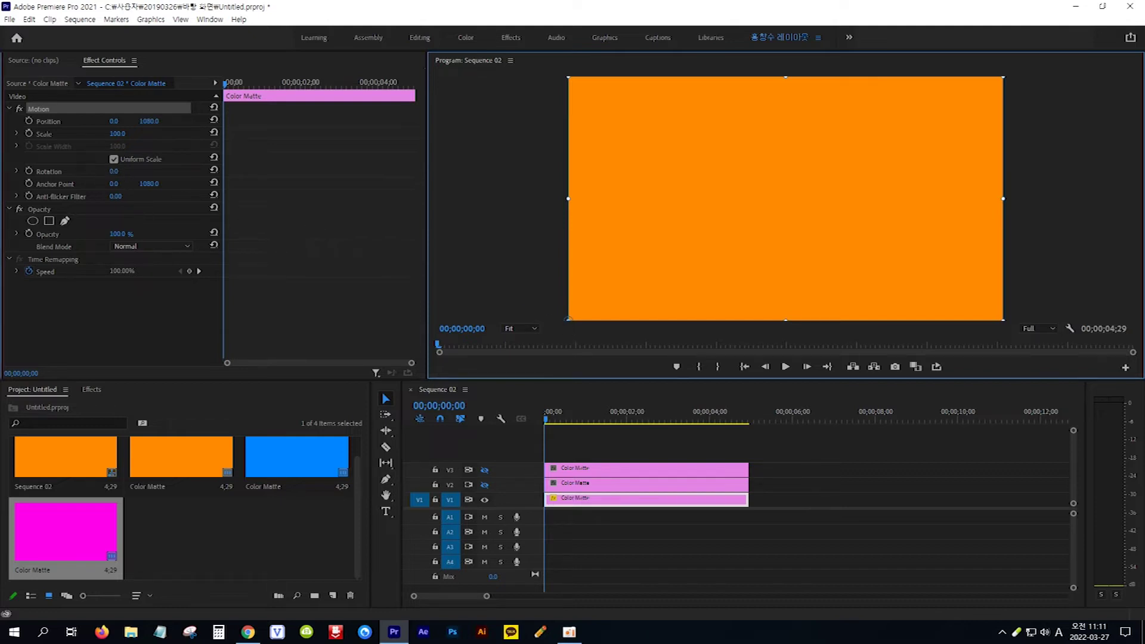
Step: Keyframe the orange matte's rotation from -90° at the sequence start to 92° at 00;00;02;00
{"action": "left_click_drag", "start_coordinate": [115, 171], "coordinate": [61, 171]}
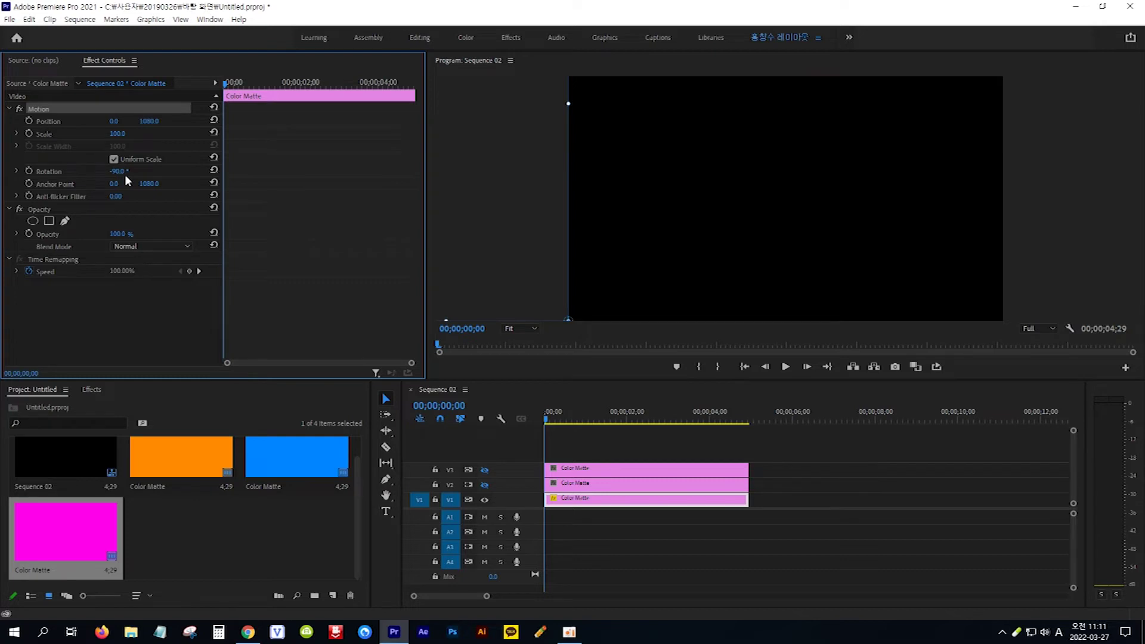
{"action": "left_click", "coordinate": [28, 171]}
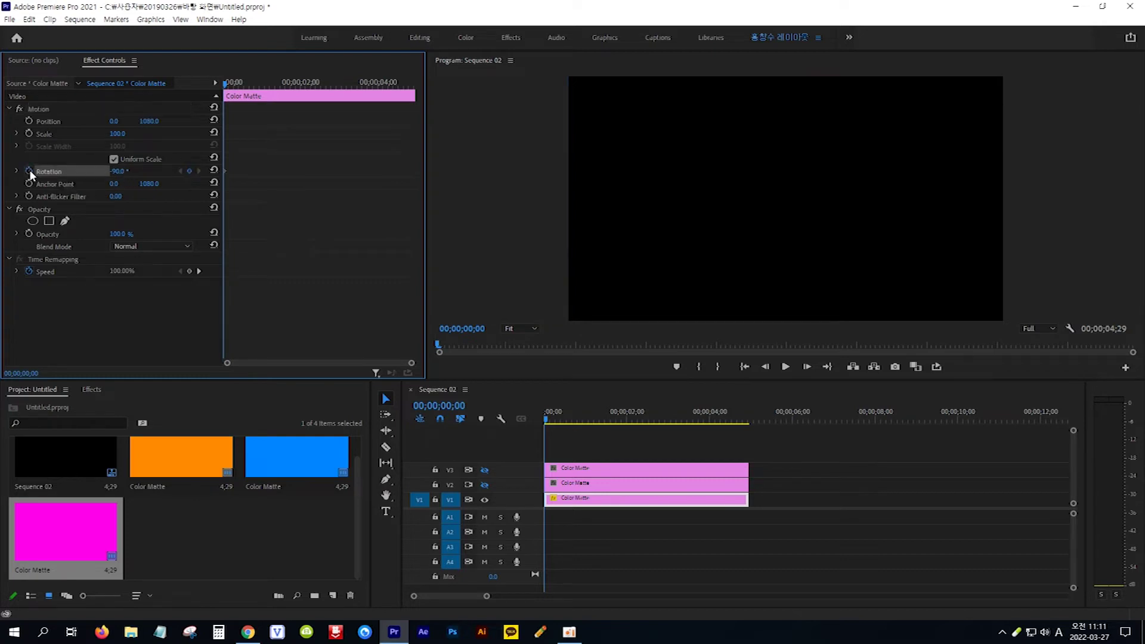
{"action": "left_click", "coordinate": [441, 413]}
{"action": "left_click", "coordinate": [451, 406]}
{"action": "type", "text": "200"}
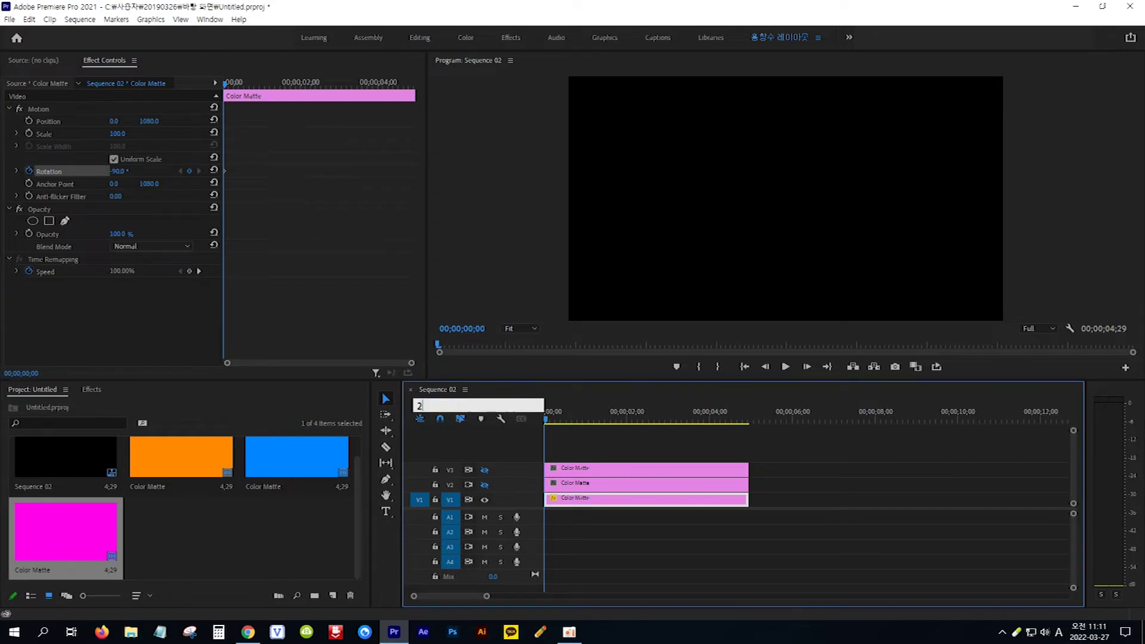
{"action": "key", "text": "Return"}
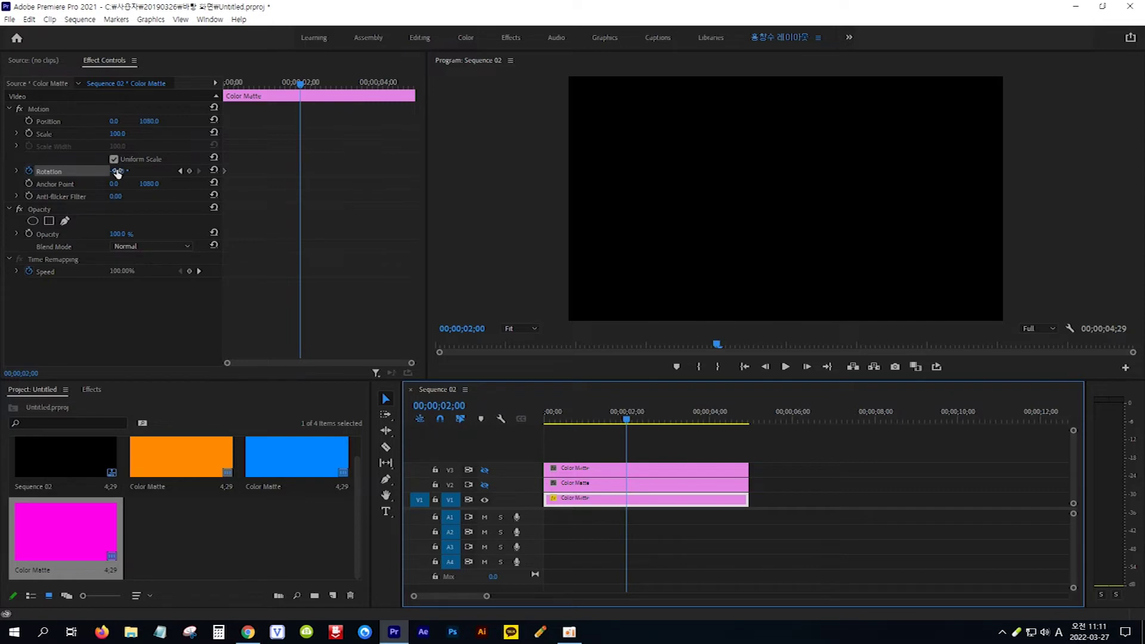
{"action": "mouse_move", "coordinate": [118, 173]}
{"action": "left_mouse_down"}
{"action": "mouse_move", "coordinate": [73, 173]}
{"action": "mouse_move", "coordinate": [174, 173]}
{"action": "mouse_move", "coordinate": [116, 170]}
{"action": "left_mouse_up"}
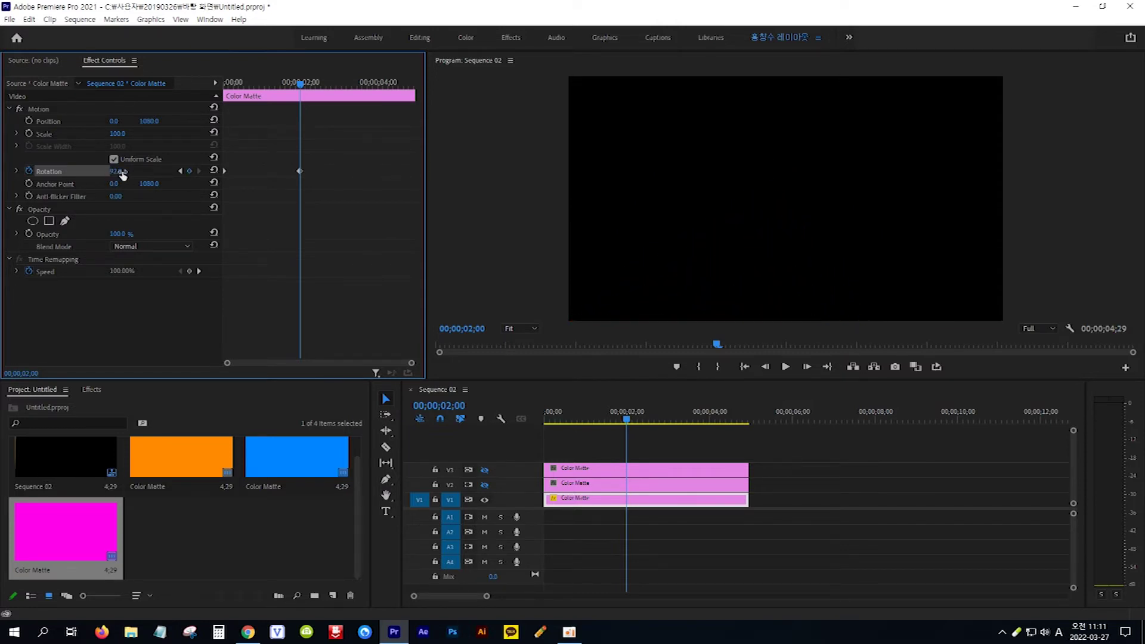
Step: Scrub through the rotation animation and set the orange matte's scale to 300
{"action": "left_click", "coordinate": [619, 421]}
{"action": "left_click_drag", "start_coordinate": [619, 421], "coordinate": [580, 433]}
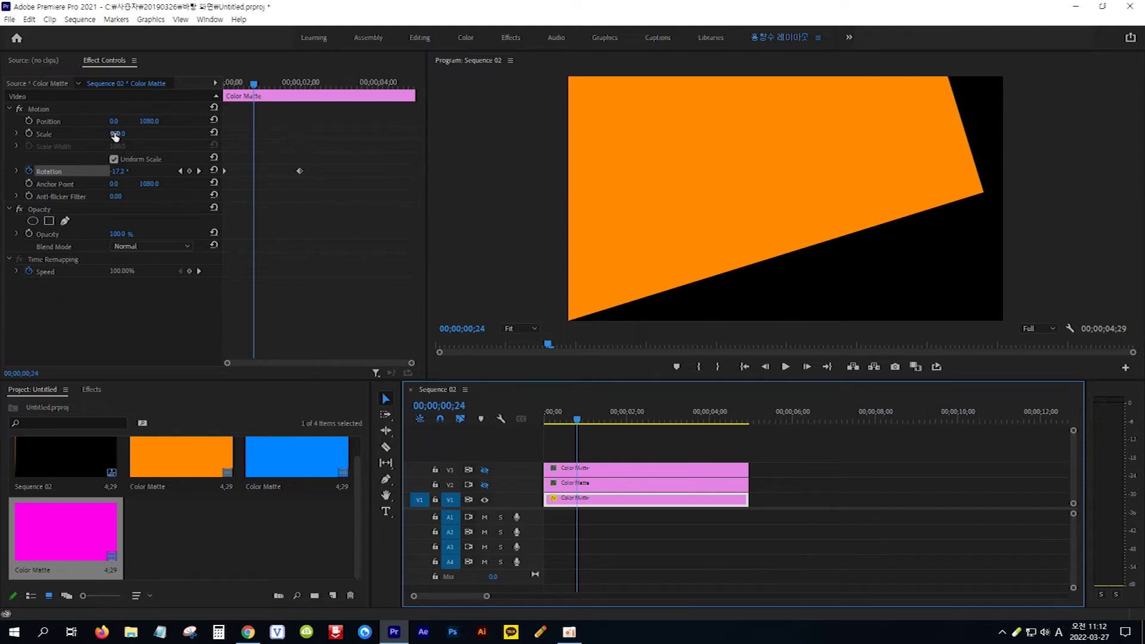
{"action": "left_click_drag", "start_coordinate": [115, 134], "coordinate": [125, 134]}
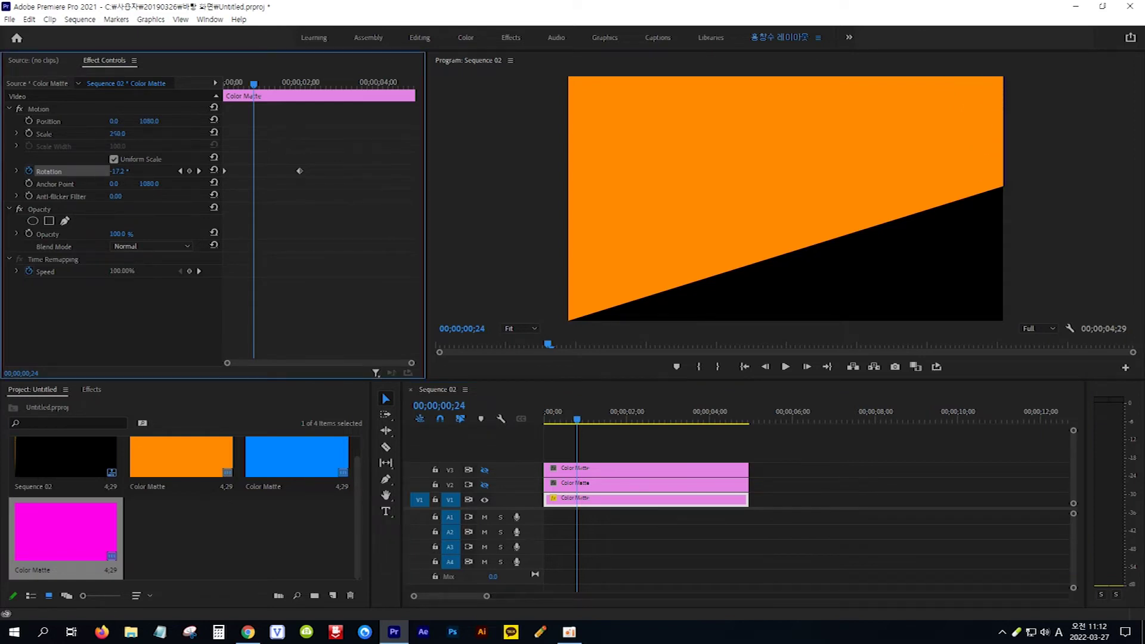
{"action": "left_click", "coordinate": [122, 132]}
{"action": "type", "text": "300"}
{"action": "key", "text": "Return"}
Step: Return the playhead to the sequence start and show tracks V2 and V3 again
{"action": "left_click_drag", "start_coordinate": [582, 421], "coordinate": [545, 430]}
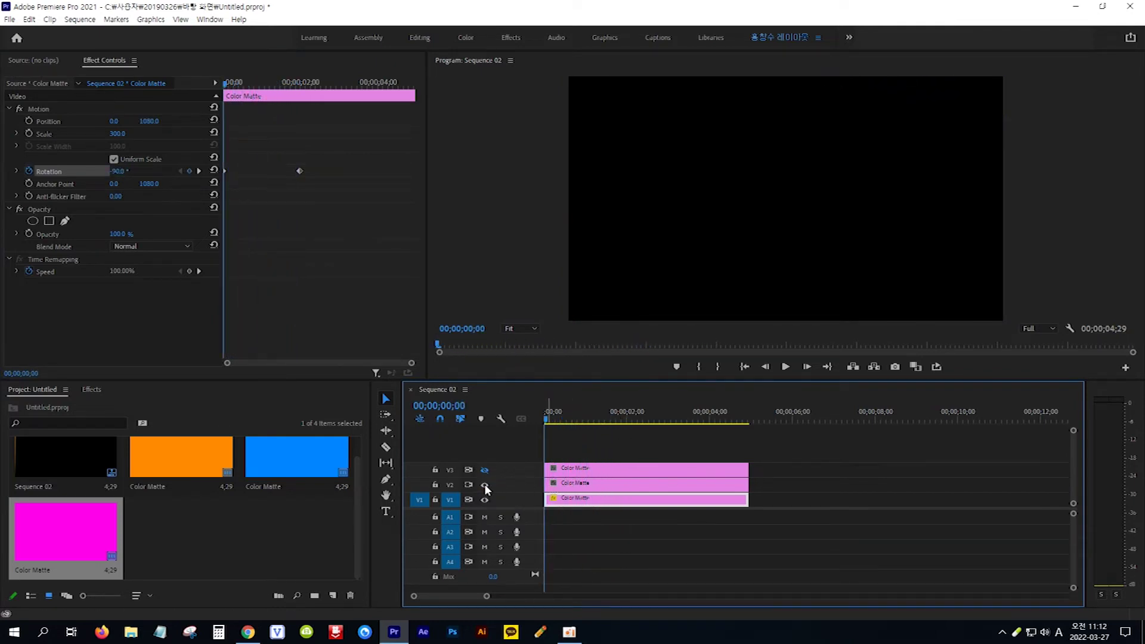
{"action": "left_click", "coordinate": [484, 484]}
{"action": "left_click", "coordinate": [486, 470]}
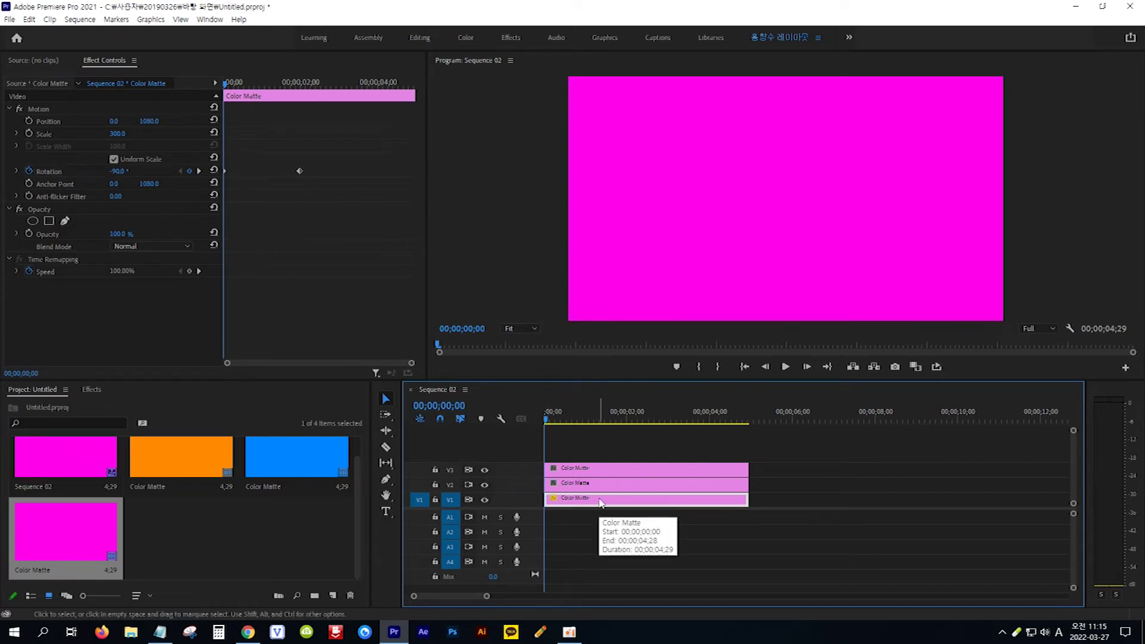
Step: Apply Ease Out to the V1 matte's first rotation keyframe and Ease In to its second
{"action": "right_click", "coordinate": [225, 173]}
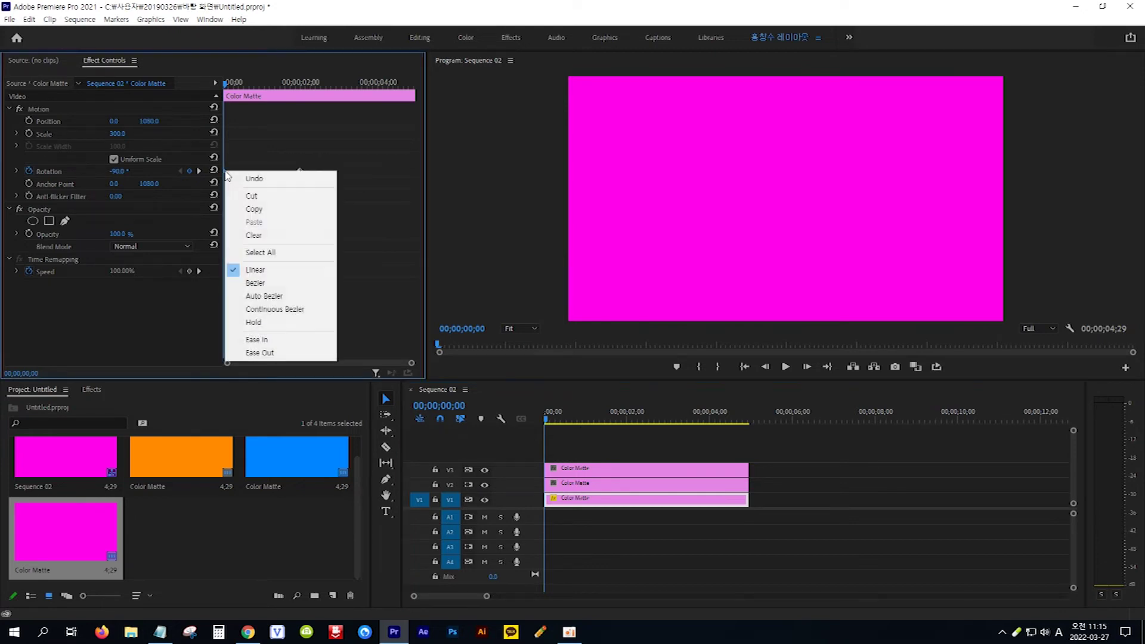
{"action": "left_click", "coordinate": [287, 353]}
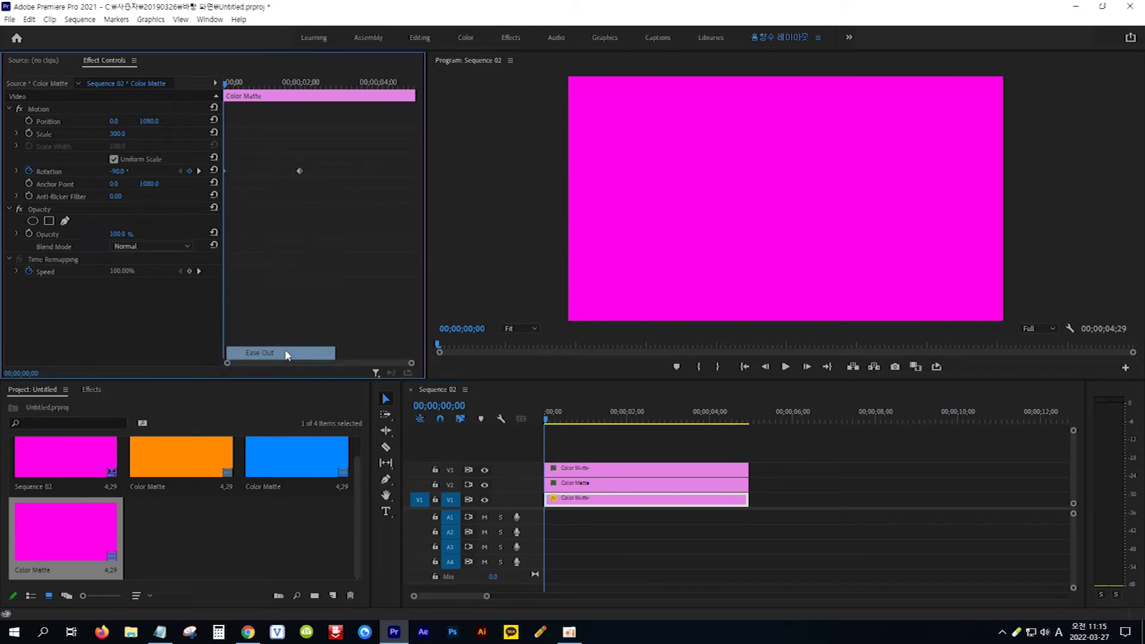
{"action": "right_click", "coordinate": [299, 171]}
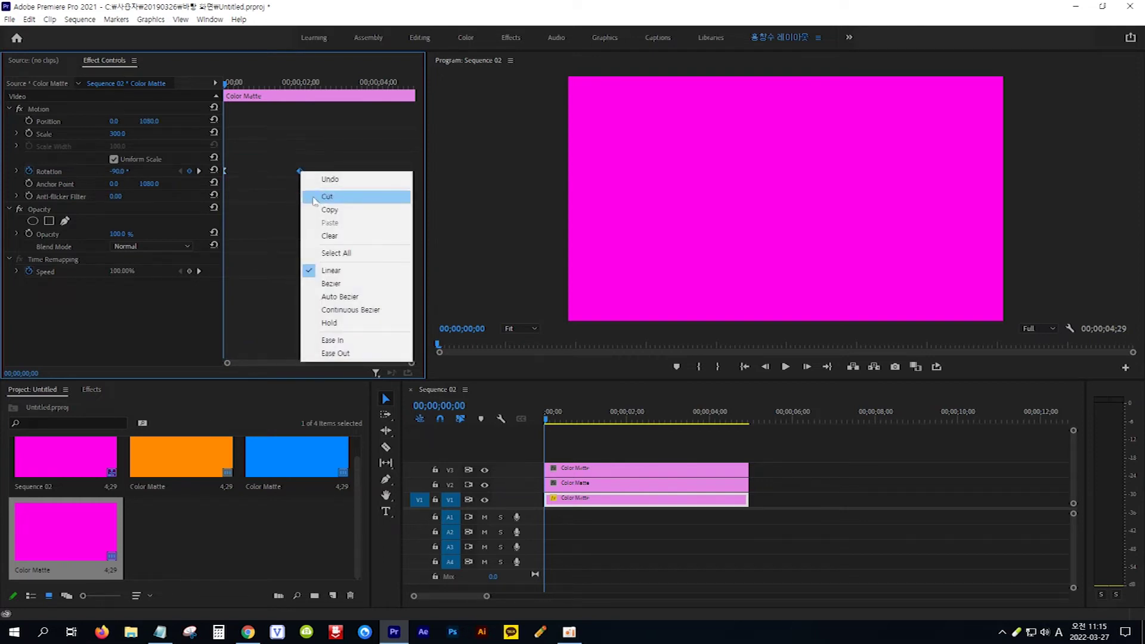
{"action": "left_click", "coordinate": [352, 344]}
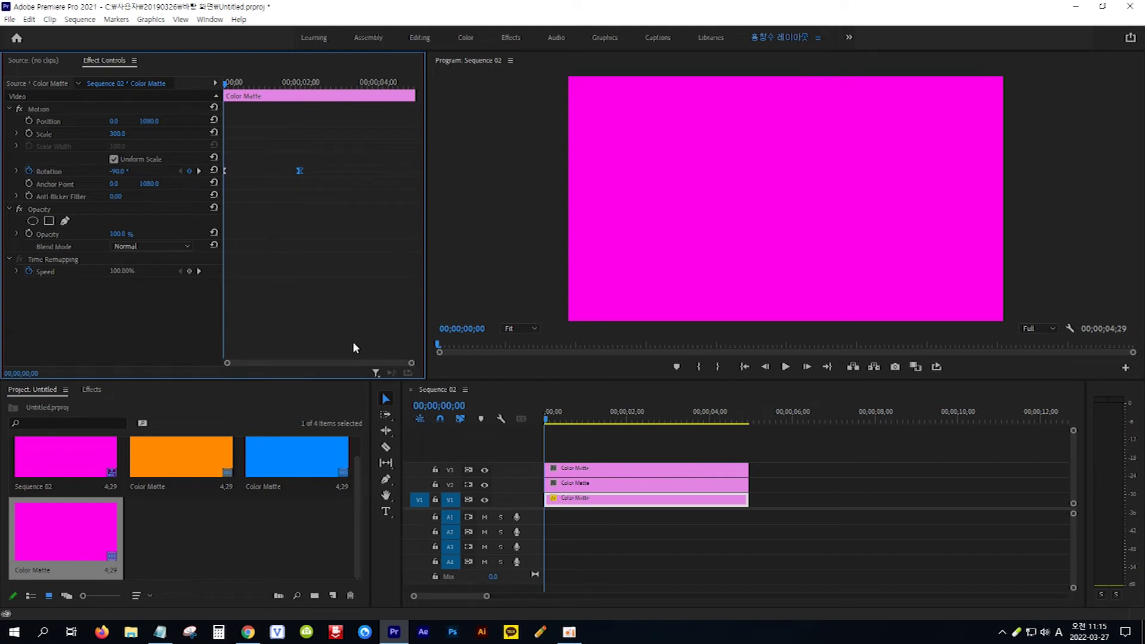
Step: Copy the V1 matte's Motion settings, including the rotation animation, onto the clips on V2 and V3
{"action": "left_click", "coordinate": [57, 109]}
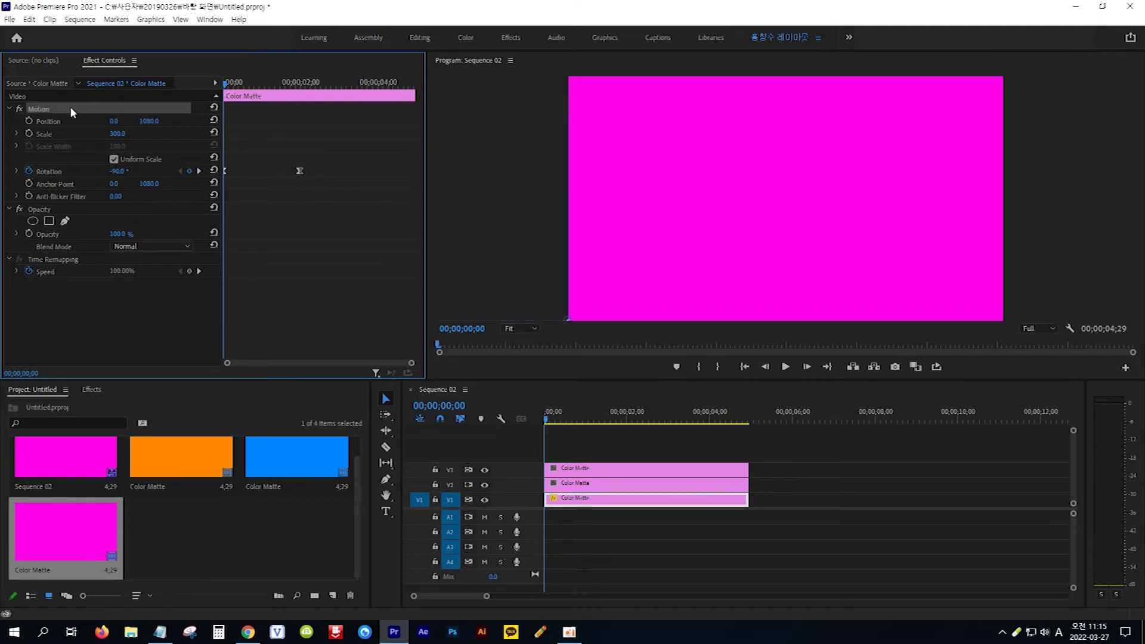
{"action": "left_click_drag", "start_coordinate": [784, 449], "coordinate": [706, 481]}
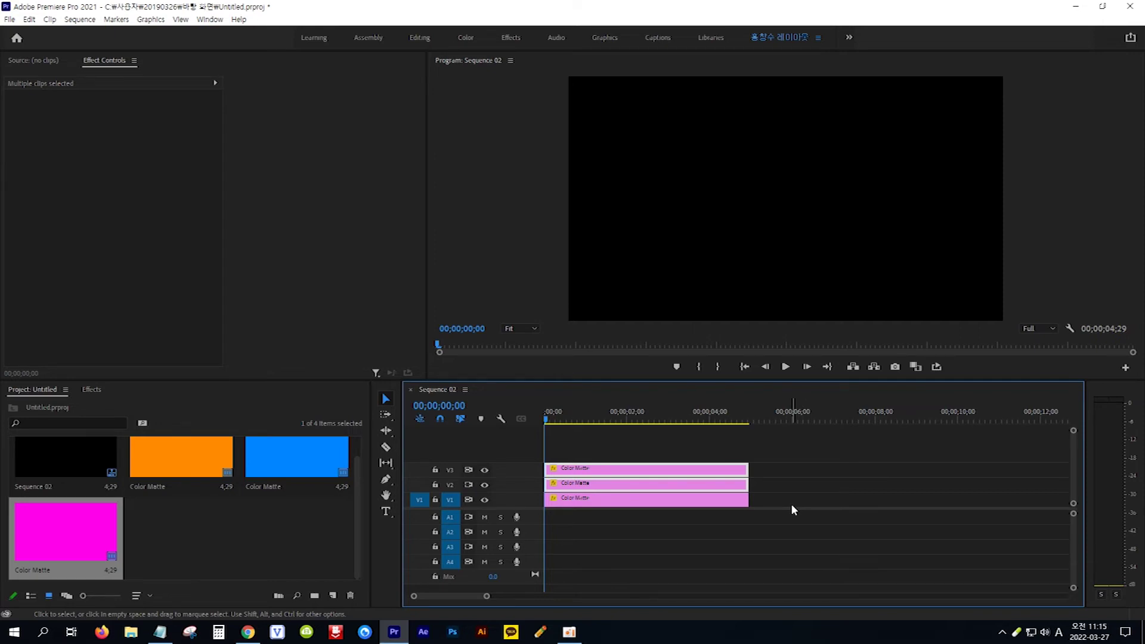
{"action": "key", "text": "shift"}
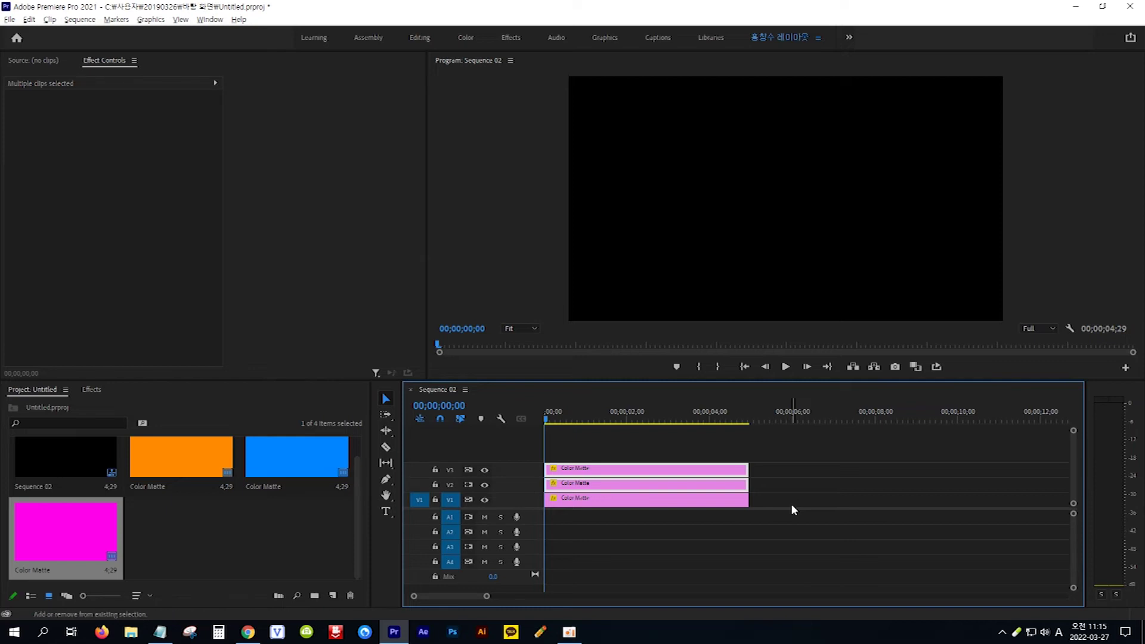
Step: Stagger the stacked mattes by delaying the V2 clip 10 frames and the V3 clip 20 frames
{"action": "key", "text": "shift+alt+Right"}
{"action": "key", "text": "shift+alt+Right"}
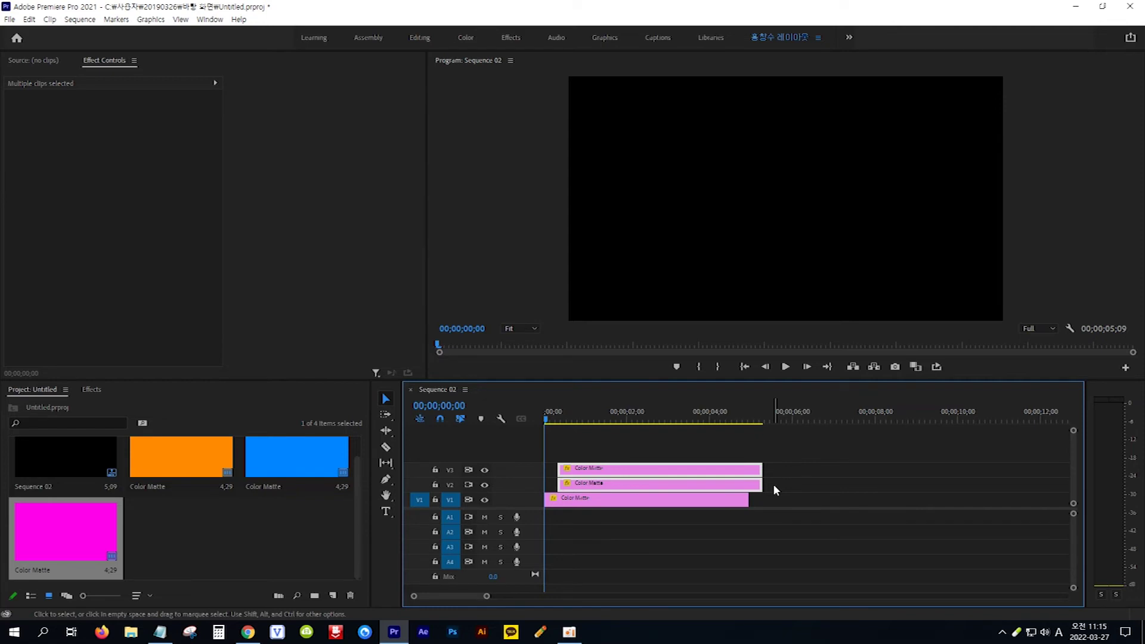
{"action": "left_click", "coordinate": [791, 445]}
{"action": "left_click_drag", "start_coordinate": [765, 460], "coordinate": [739, 470]}
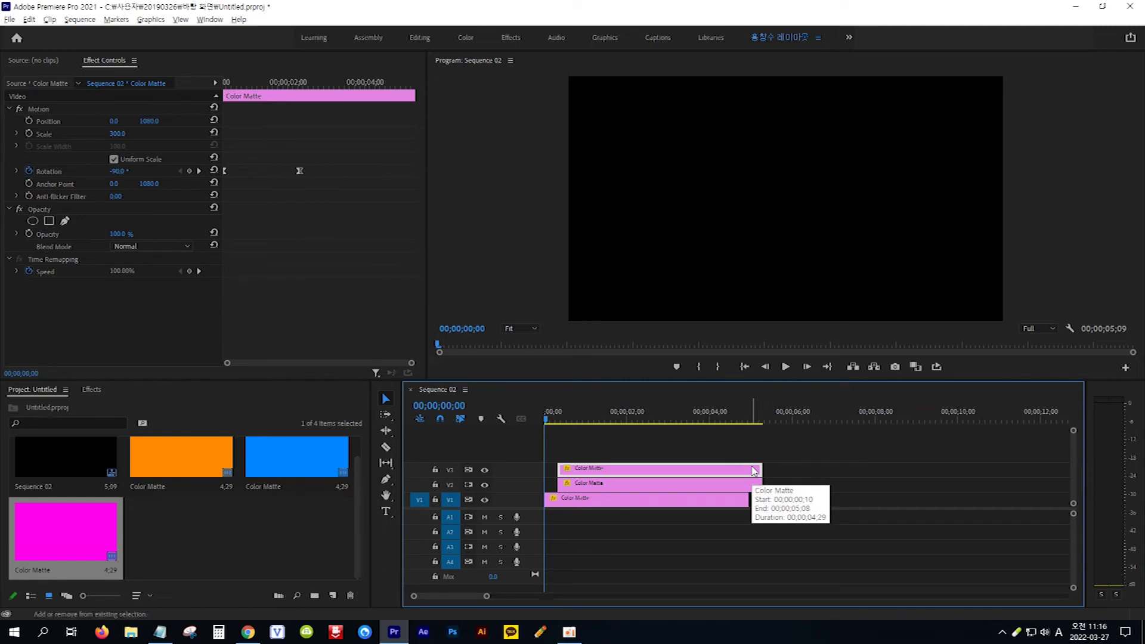
{"action": "key", "text": "alt+shift+Right"}
{"action": "key", "text": "alt+shift+Right"}
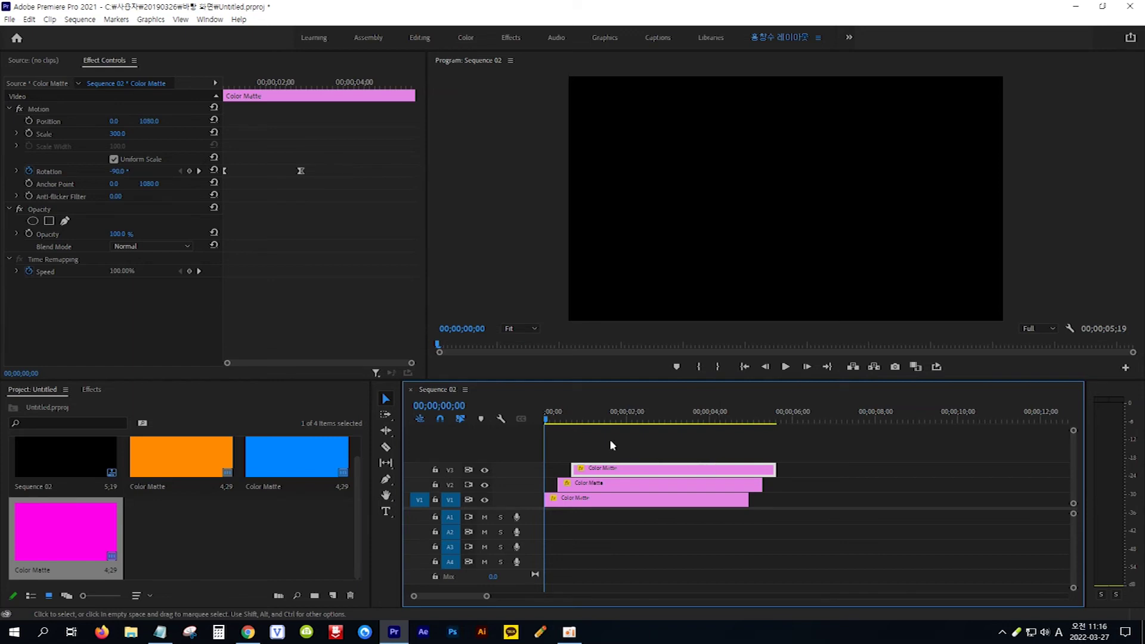
Step: Move the playhead to 00;00;01;02 and apply the Drop Shadow effect to the matte on V3
{"action": "left_click_drag", "start_coordinate": [546, 420], "coordinate": [591, 446]}
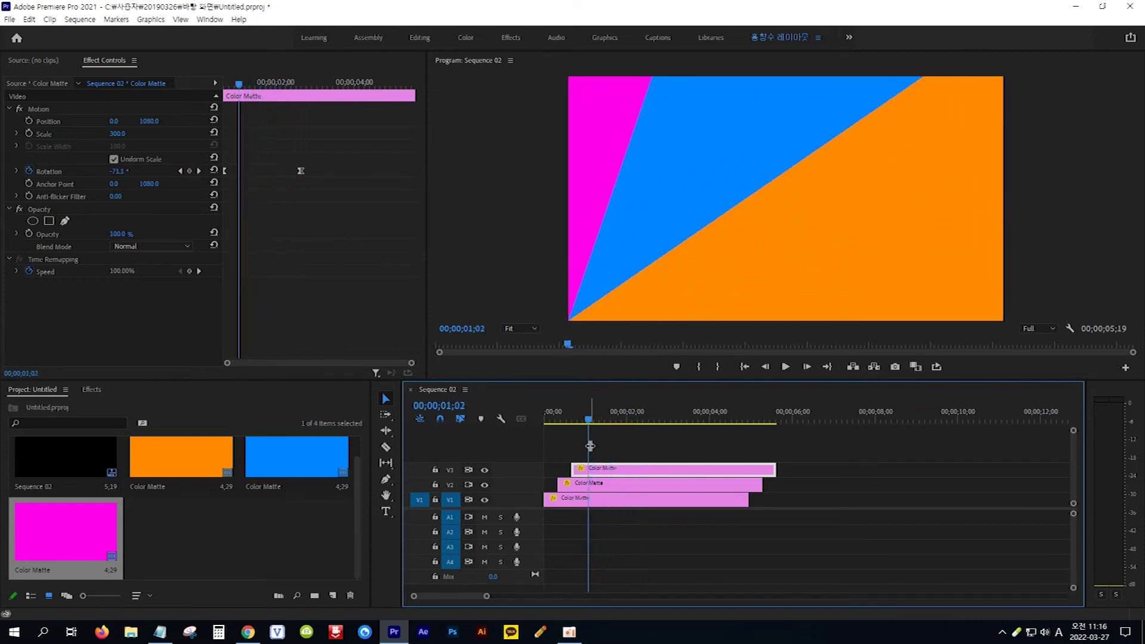
{"action": "left_click", "coordinate": [161, 633]}
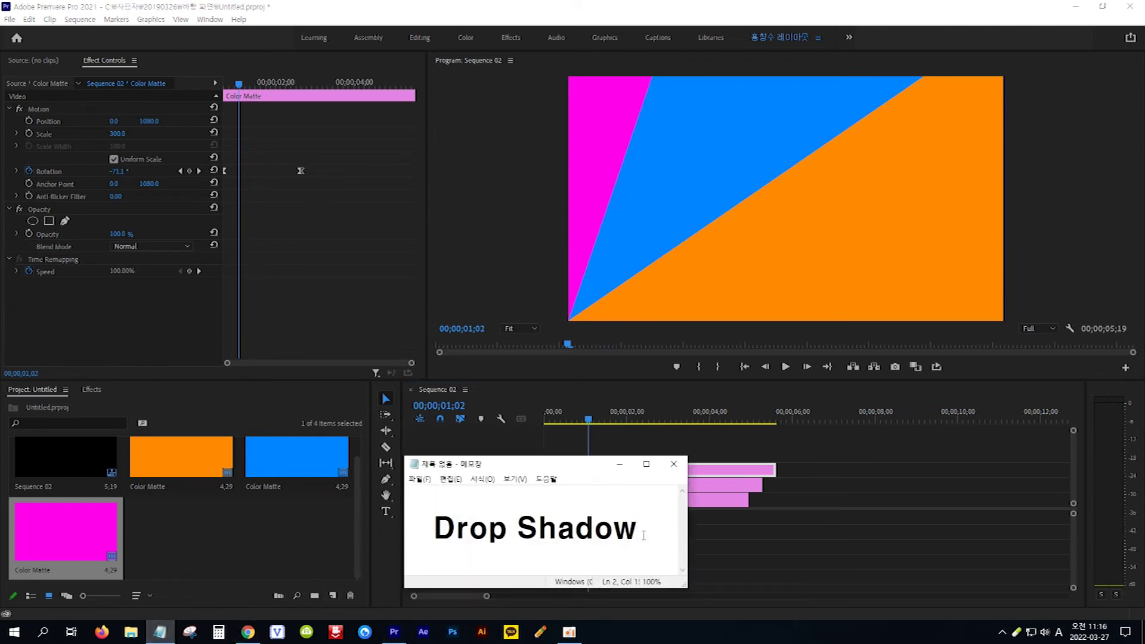
{"action": "left_click", "coordinate": [92, 390]}
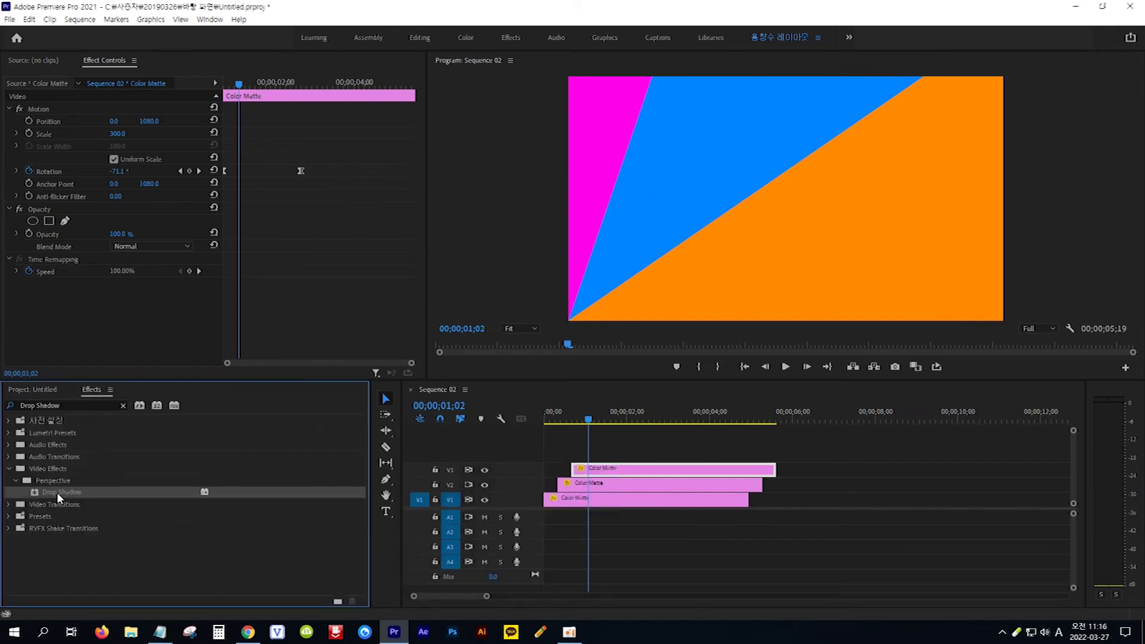
{"action": "left_click_drag", "start_coordinate": [56, 492], "coordinate": [605, 472]}
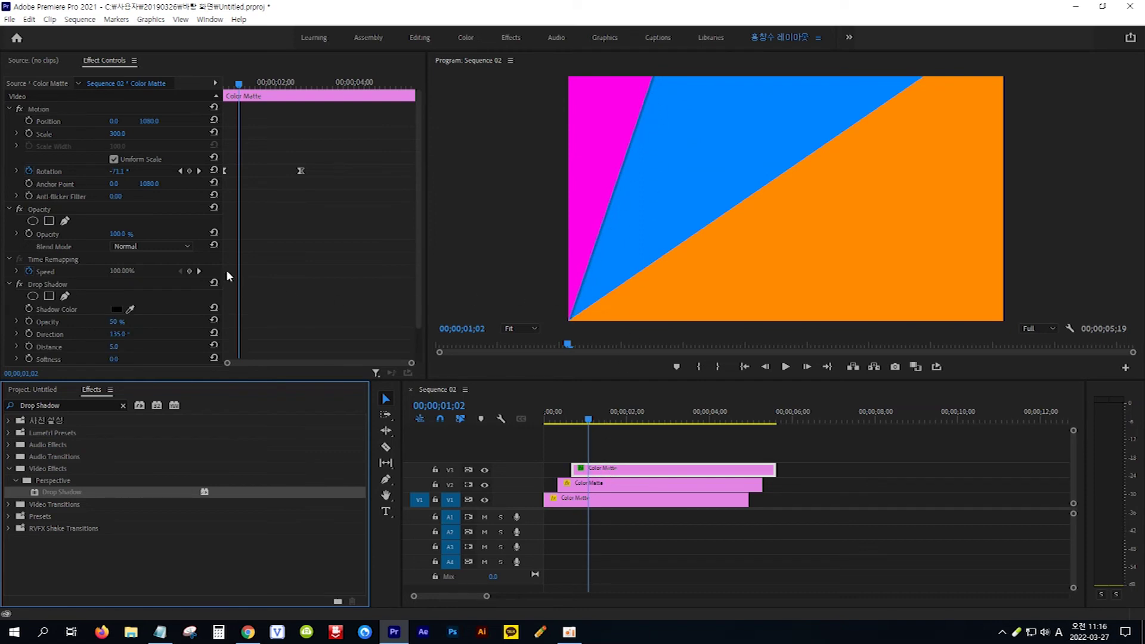
Step: Set the V3 matte's Drop Shadow to 75% opacity, a distance of 7 and a softness of 11
{"action": "left_click", "coordinate": [97, 285]}
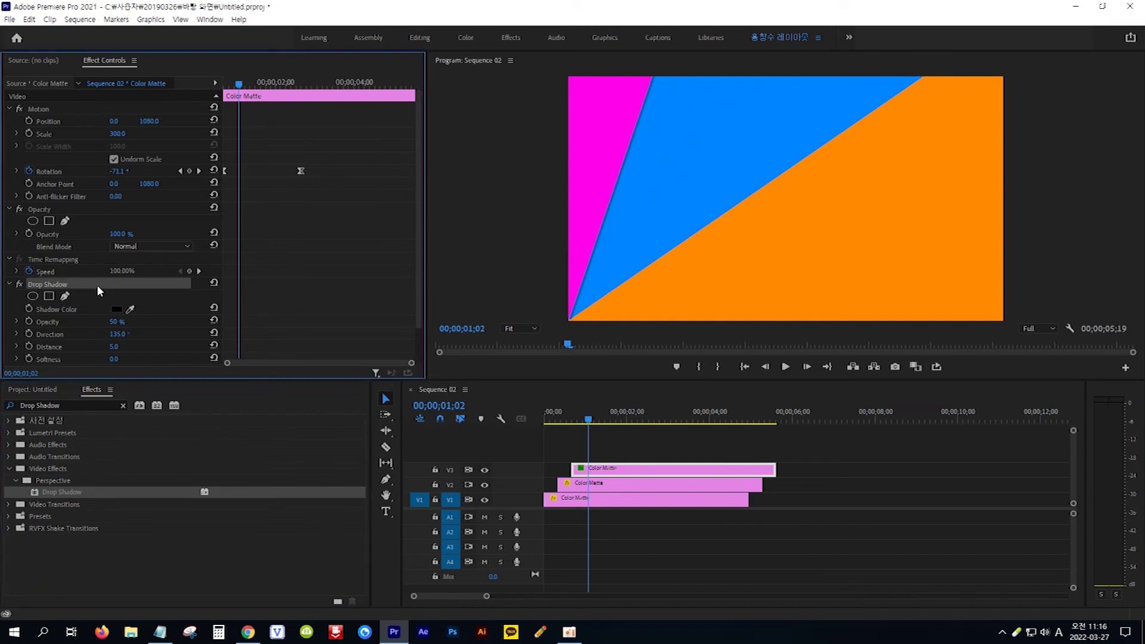
{"action": "scroll", "coordinate": [170, 320], "scroll_direction": "down", "scroll_amount": 1}
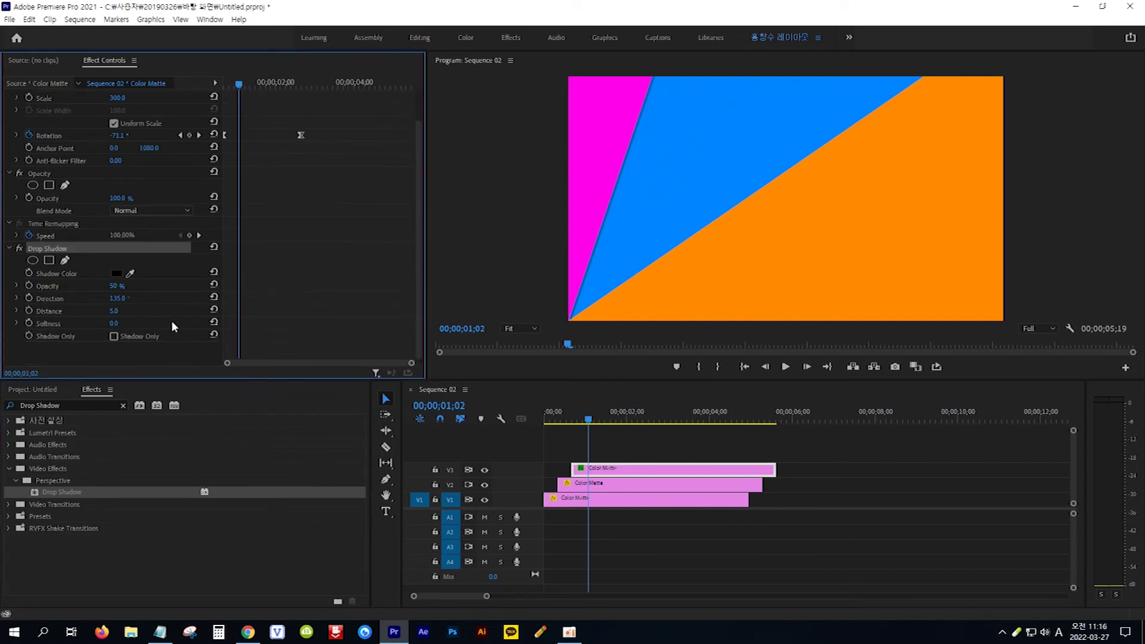
{"action": "left_click", "coordinate": [115, 286]}
{"action": "type", "text": "7"}
{"action": "key", "text": "Return"}
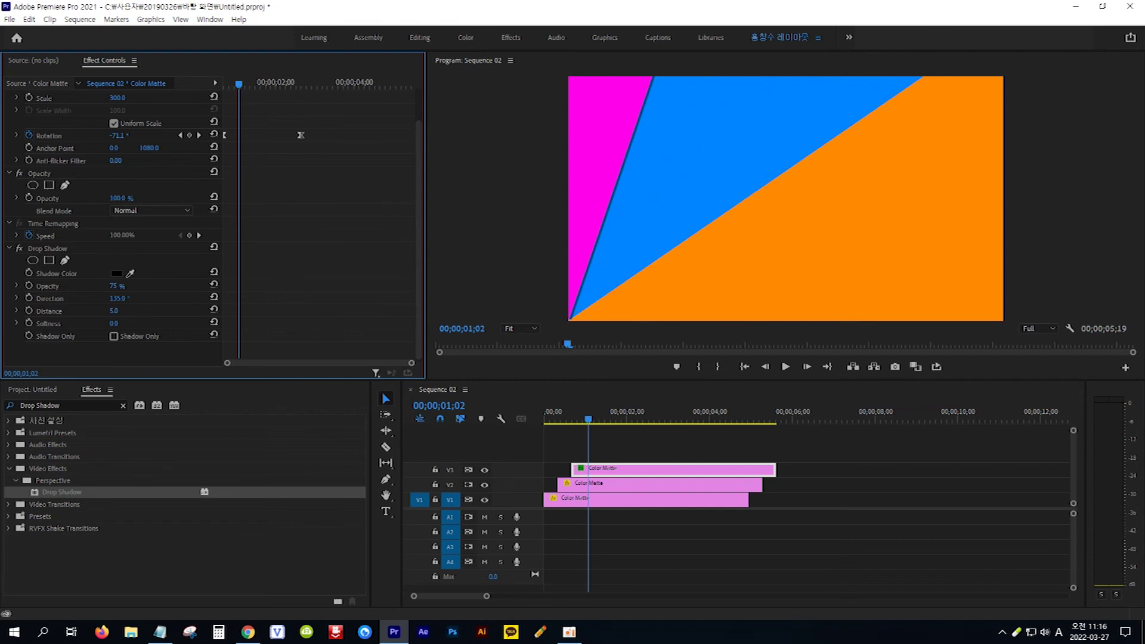
{"action": "left_click_drag", "start_coordinate": [114, 310], "coordinate": [117, 311]}
{"action": "left_click_drag", "start_coordinate": [116, 322], "coordinate": [103, 320]}
Step: Copy the V3 matte's Drop Shadow onto the V1 and V2 clips and play the sequence from its start
{"action": "left_click", "coordinate": [73, 246]}
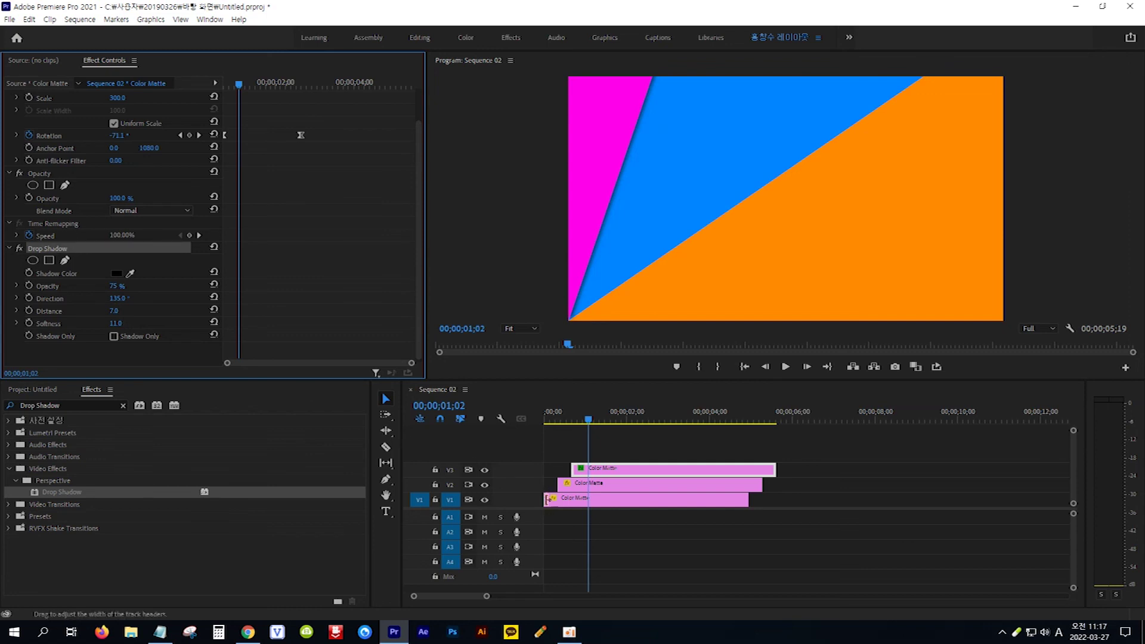
{"action": "left_click_drag", "start_coordinate": [763, 523], "coordinate": [695, 481]}
{"action": "key", "text": "ctrl+v"}
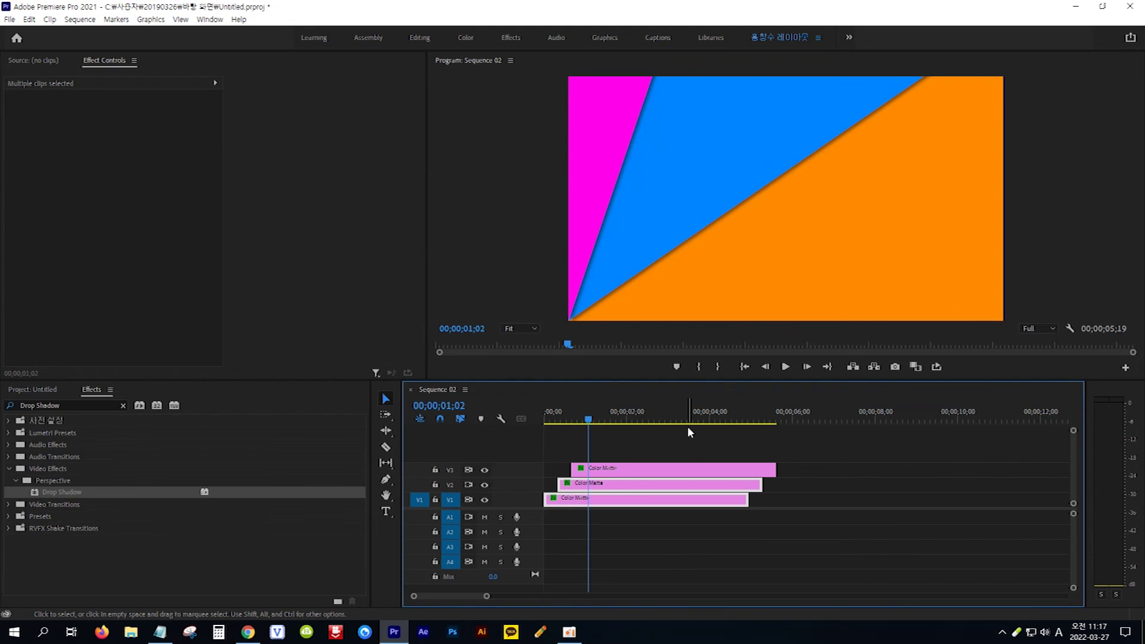
{"action": "left_click_drag", "start_coordinate": [589, 422], "coordinate": [526, 422]}
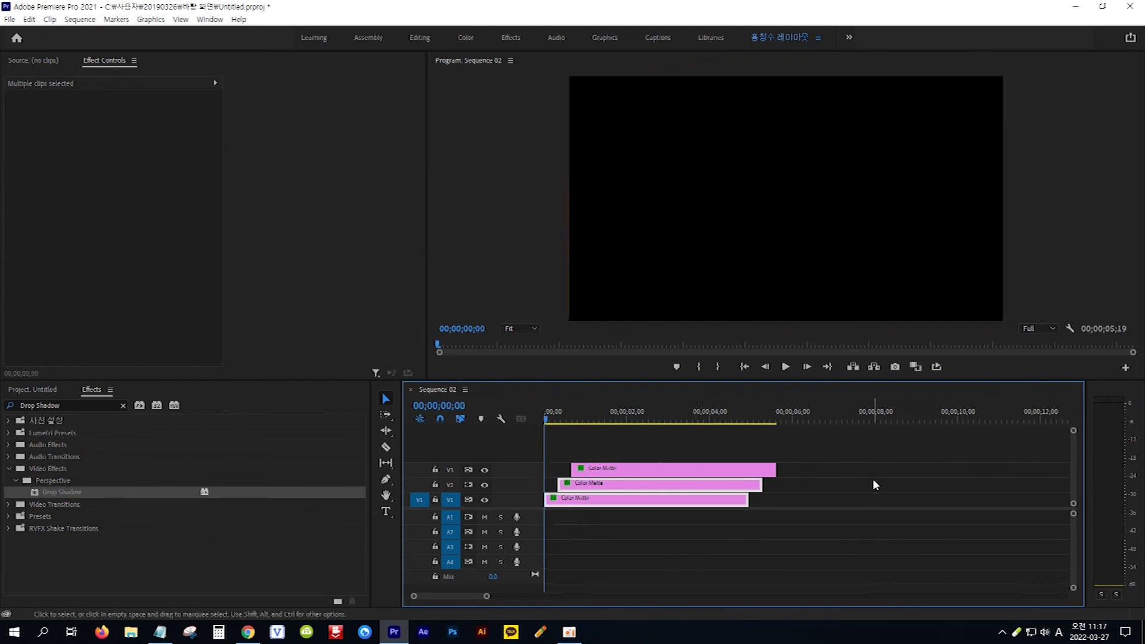
{"action": "key", "text": "space"}
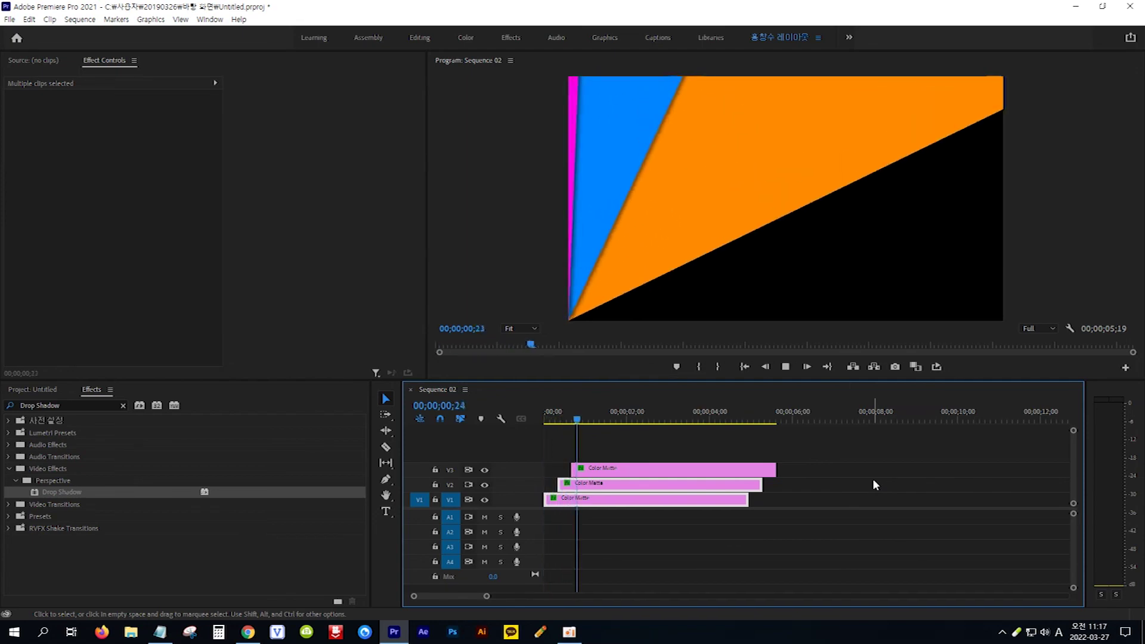